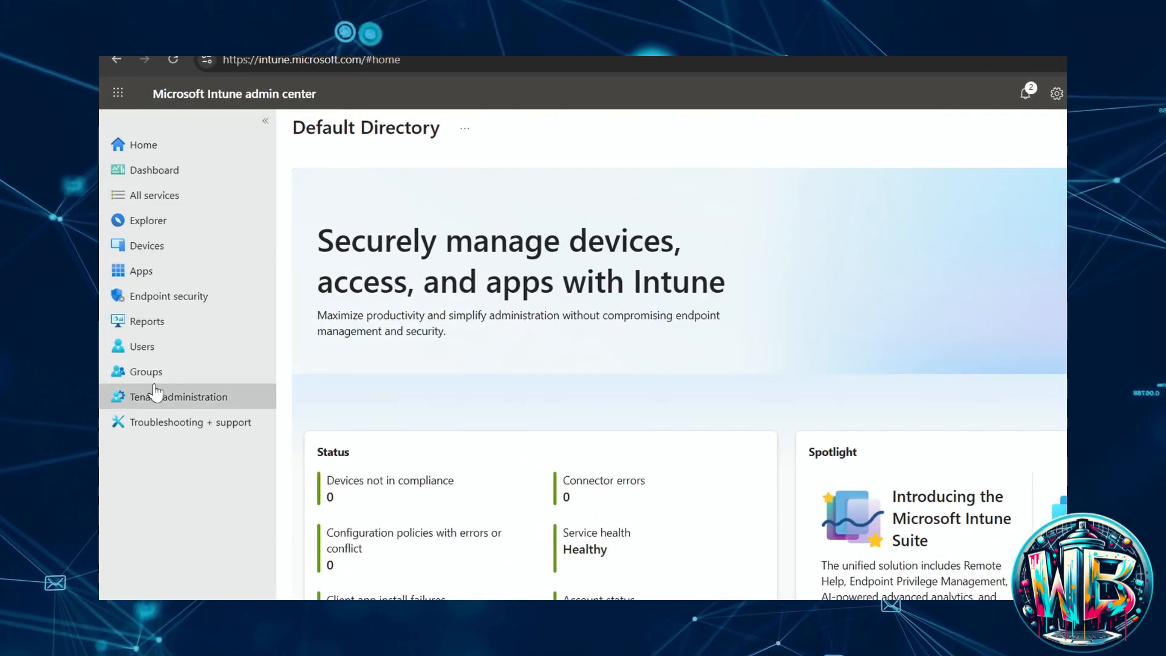
Step: Open the Account protection policies within Endpoint security
left_click(148, 294)
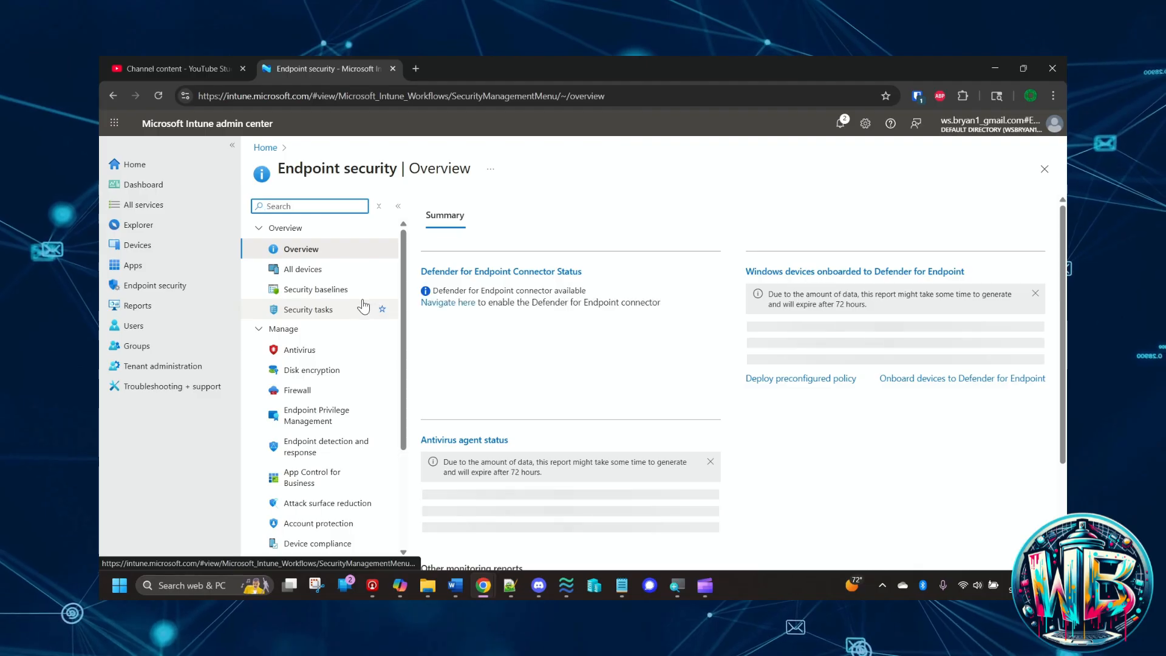
scroll(310, 340, "down", 3)
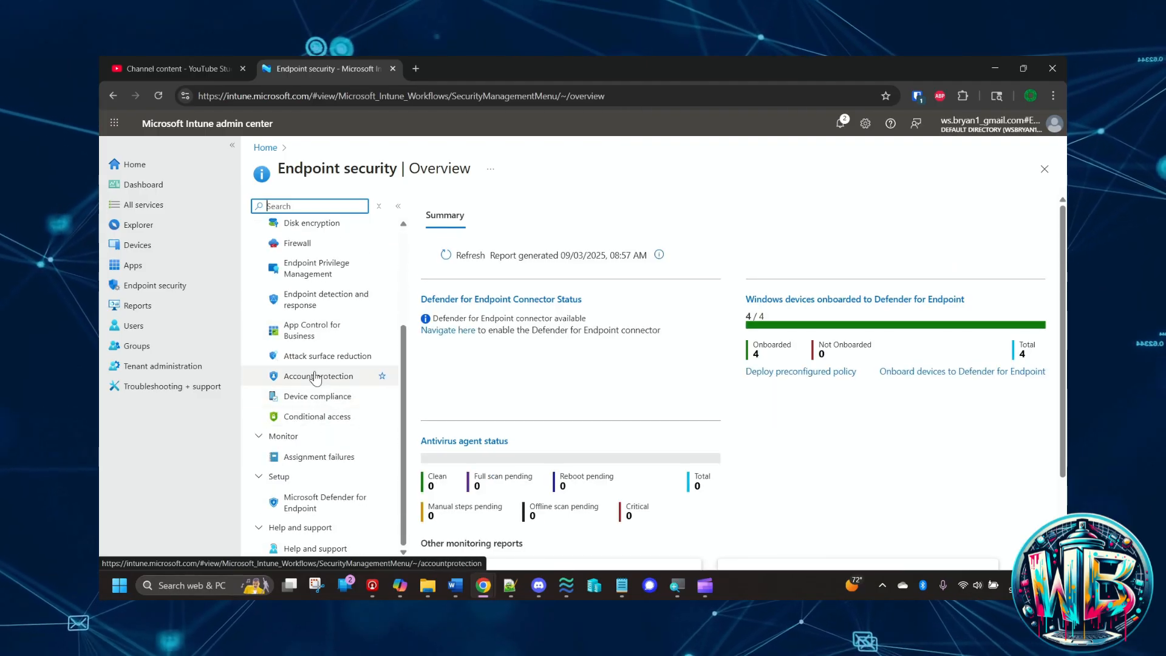
scroll(315, 377, "up", 3)
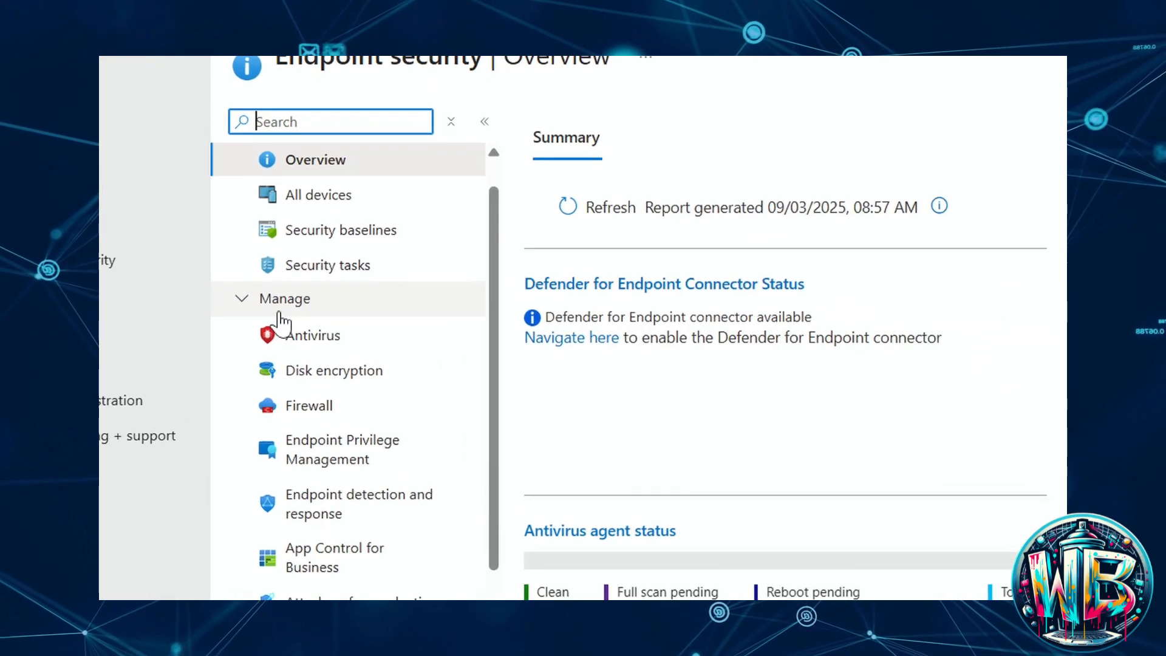
scroll(283, 321, "down", 3)
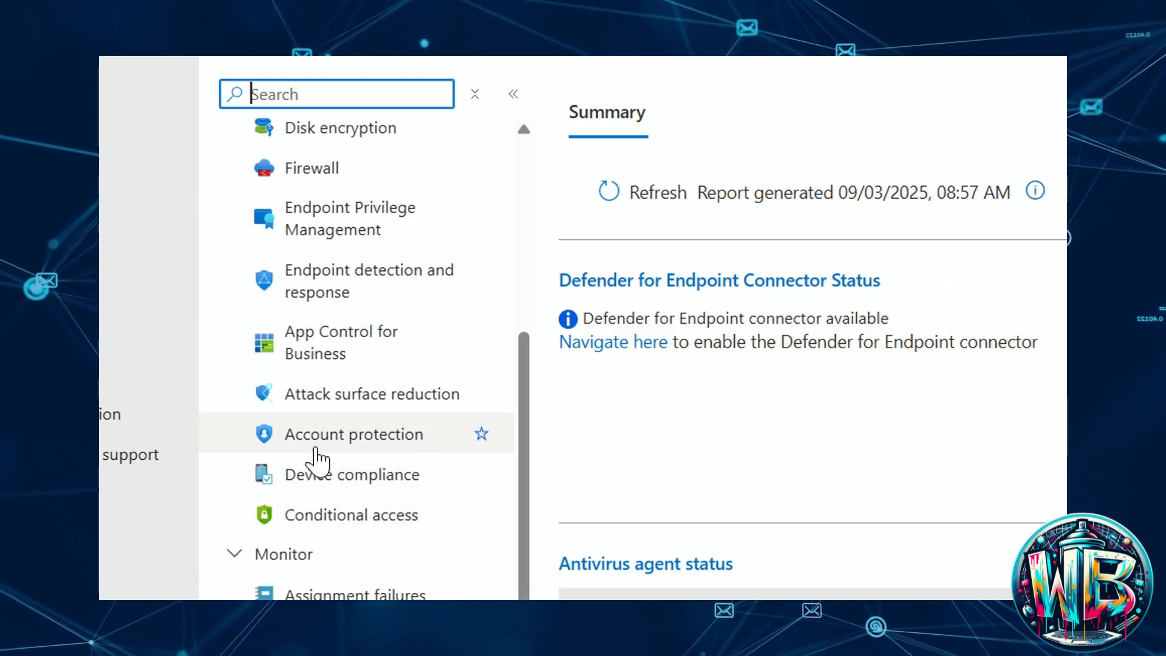
left_click(363, 439)
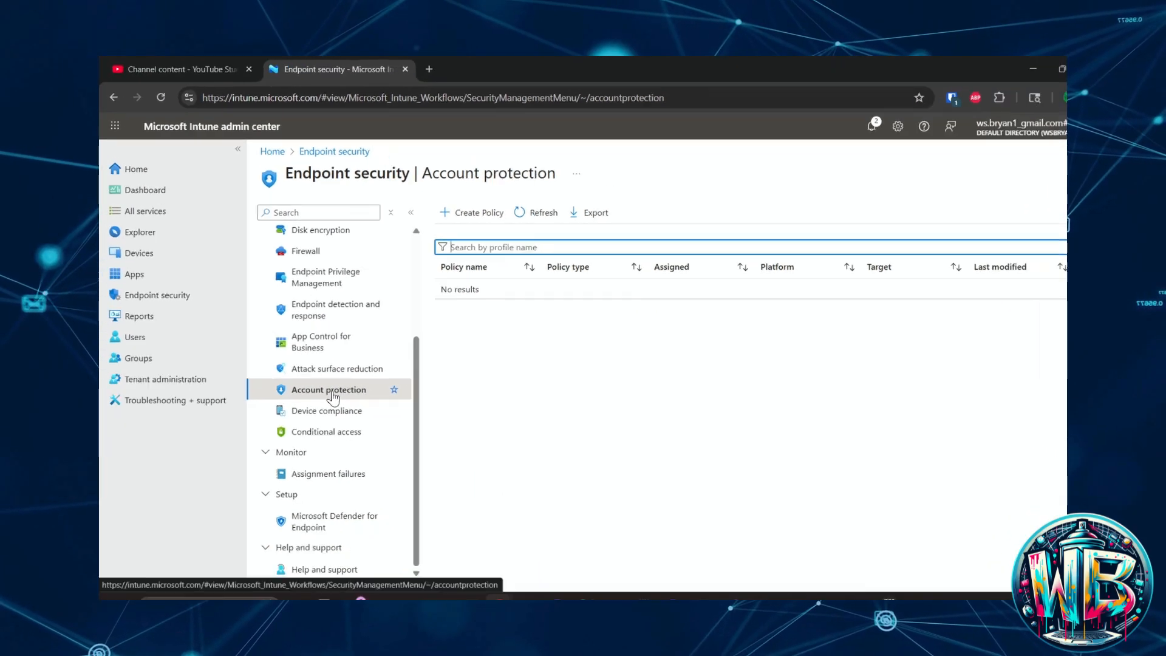
Step: Start creating a policy for the Windows platform using the Account Protection profile
left_click(469, 213)
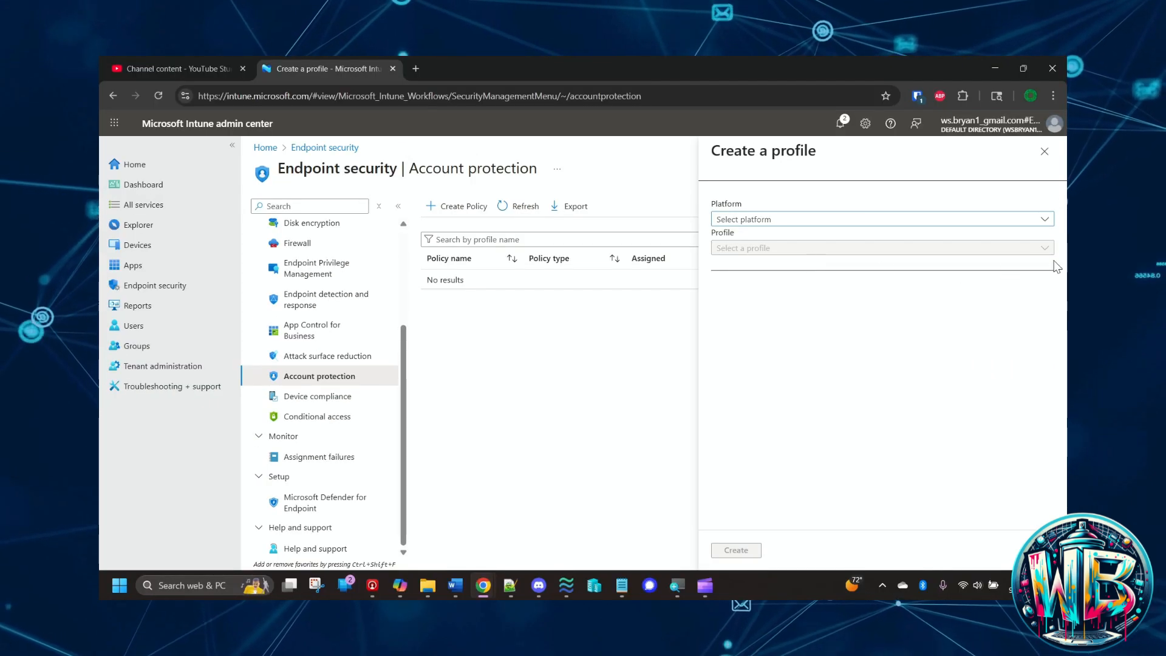
left_click(1046, 219)
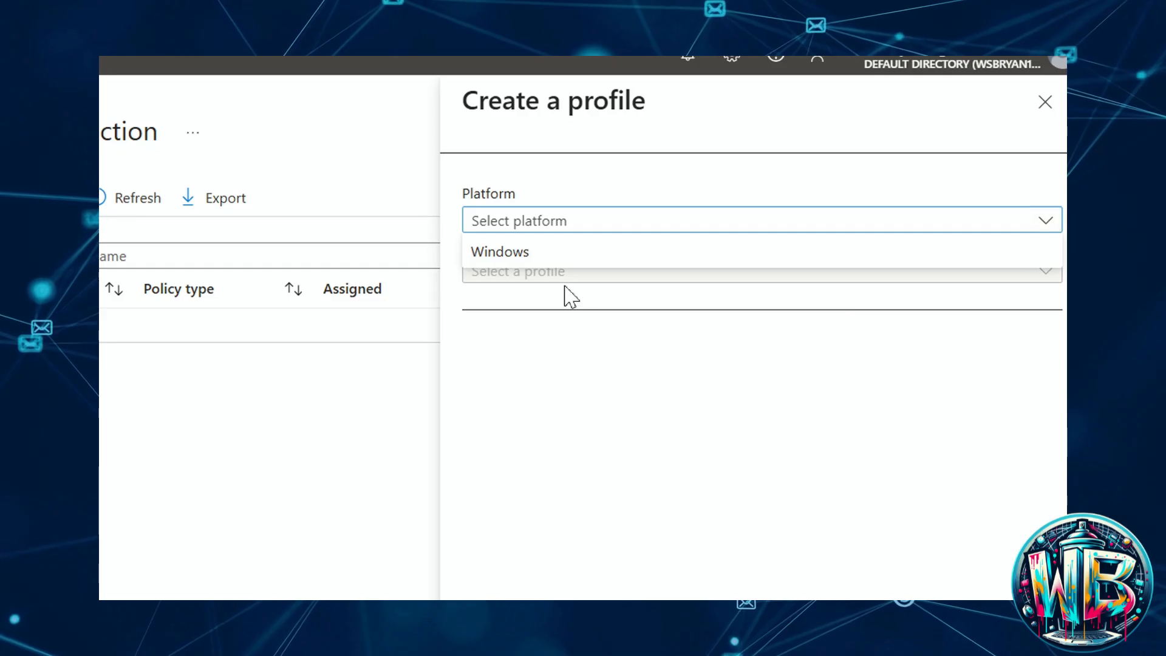
left_click(484, 255)
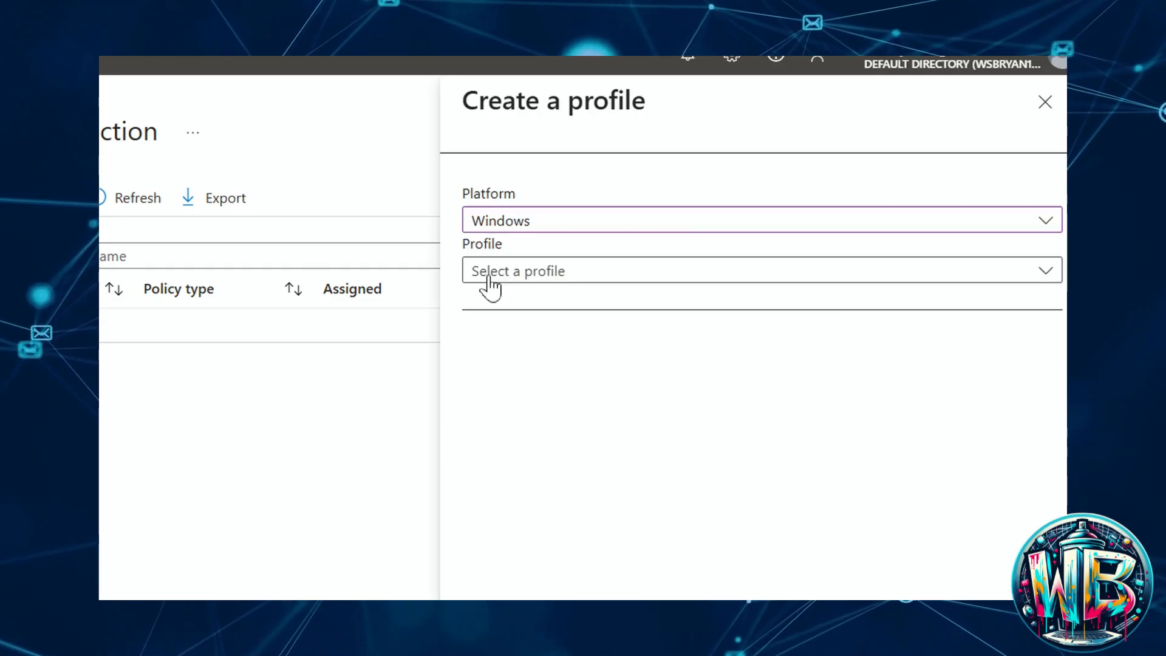
left_click(499, 273)
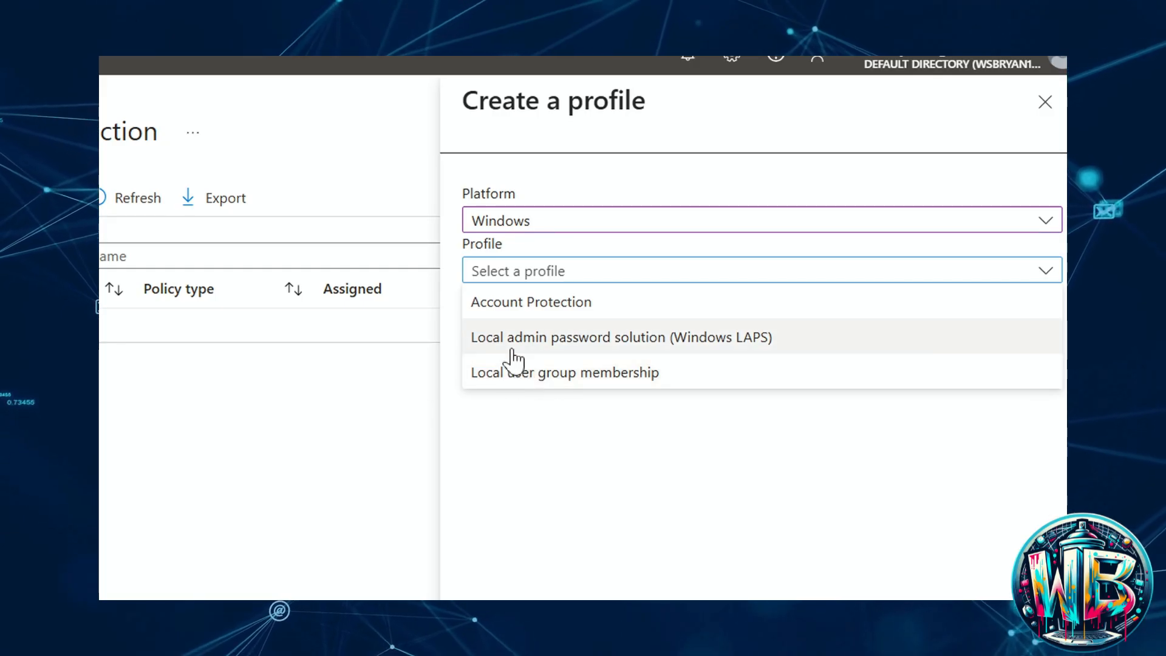
left_click(510, 310)
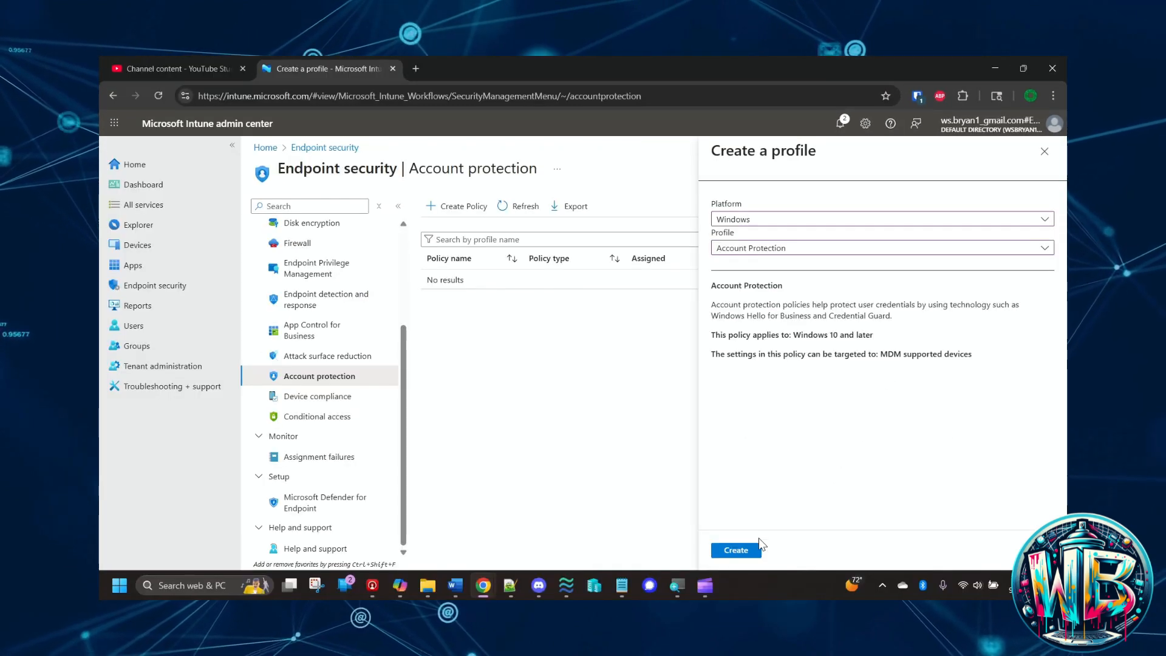
left_click(736, 549)
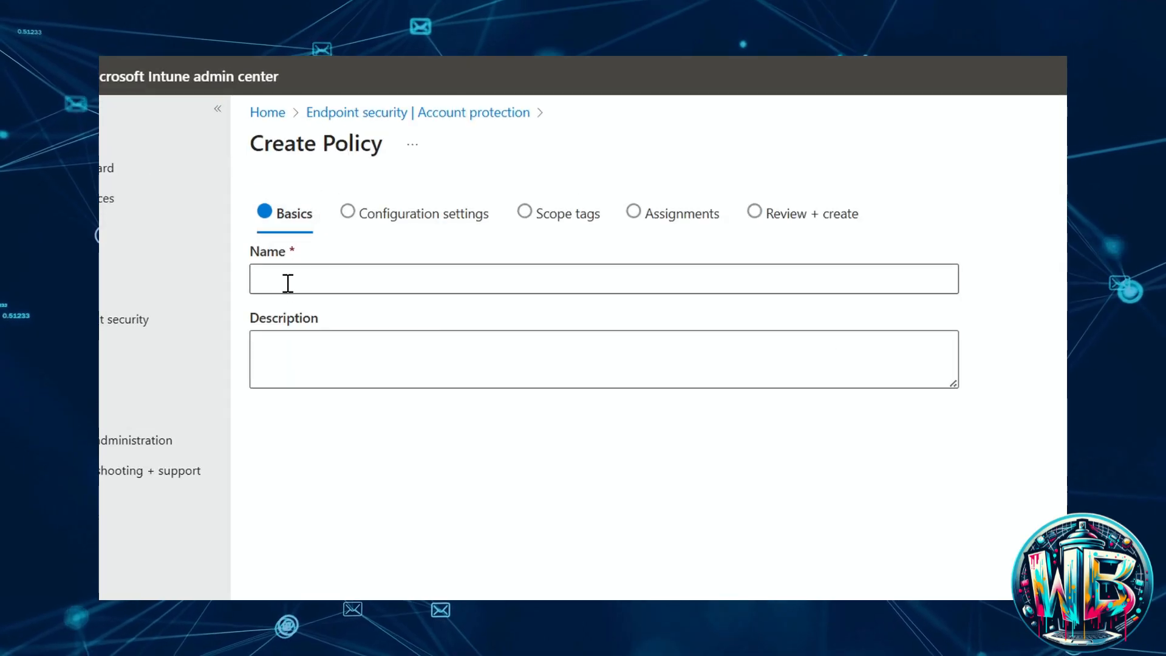
Step: Name the policy East-US-AccProtect-01 and proceed to its configuration settings
left_click(288, 283)
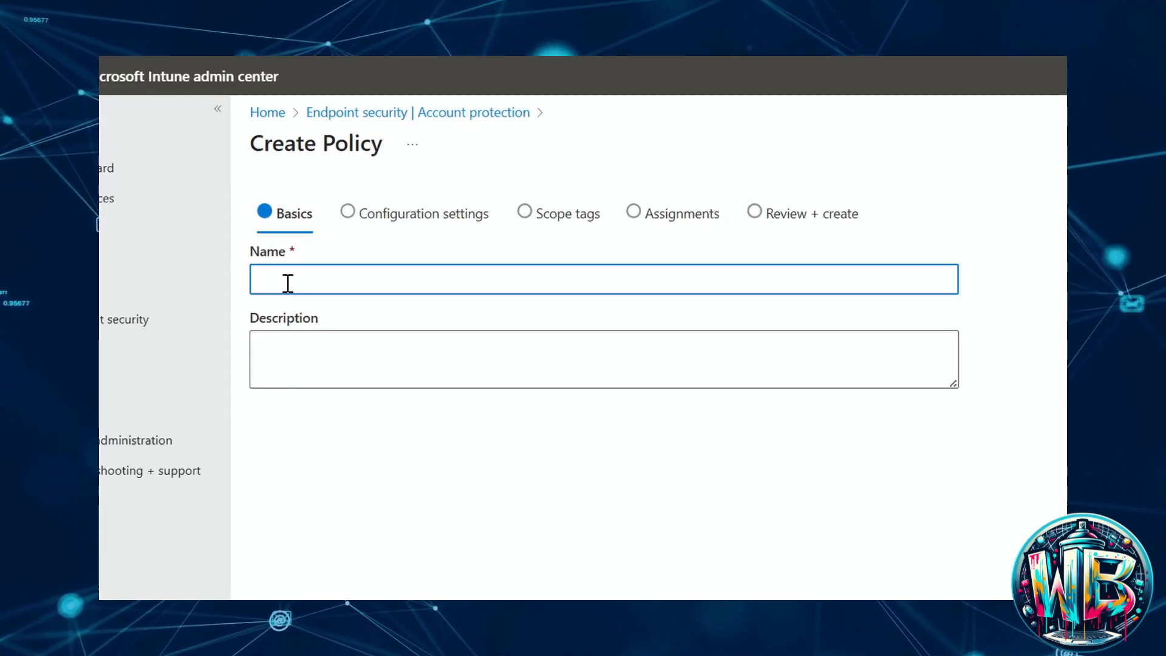
type("East-")
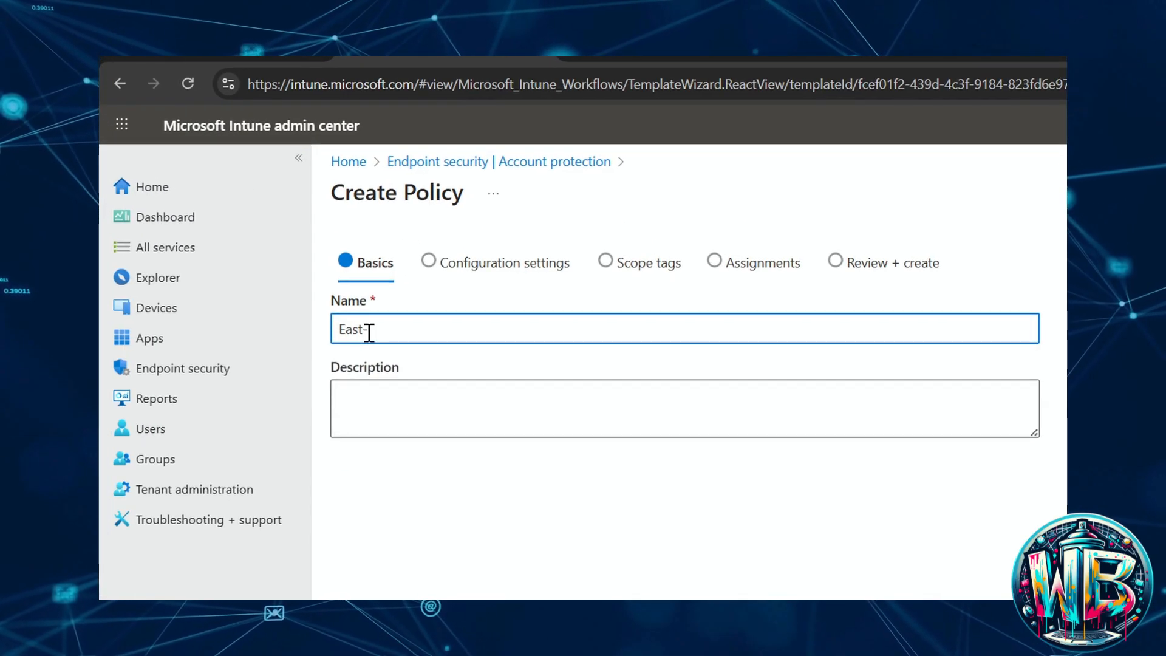
type("De")
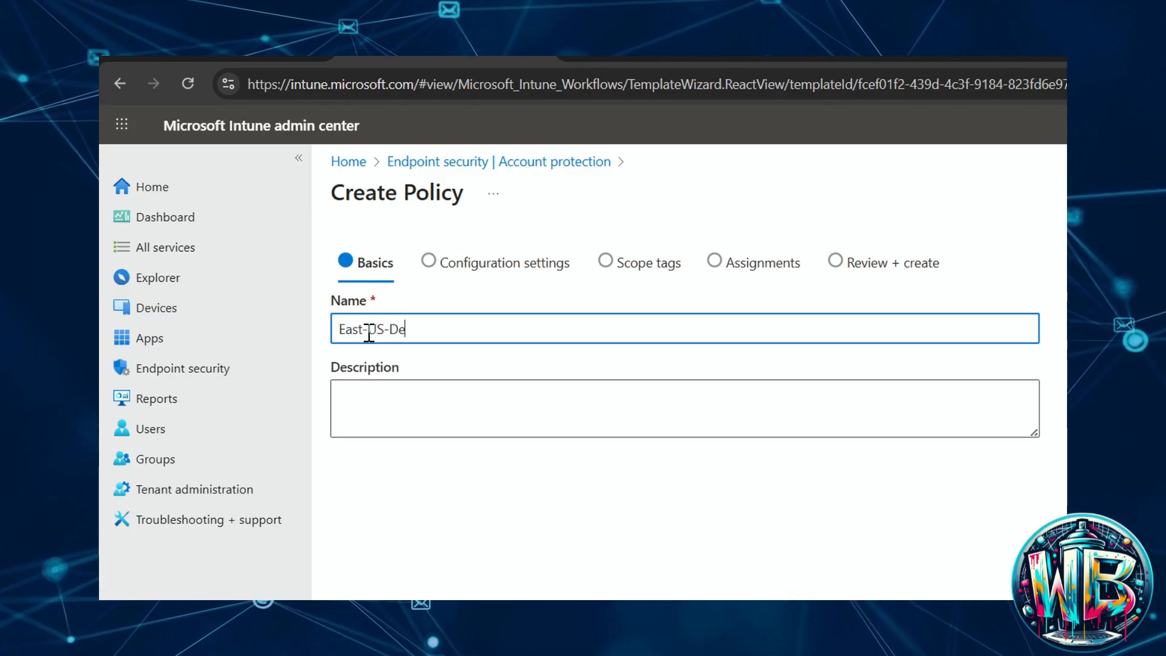
key("BackSpace")
key("BackSpace")
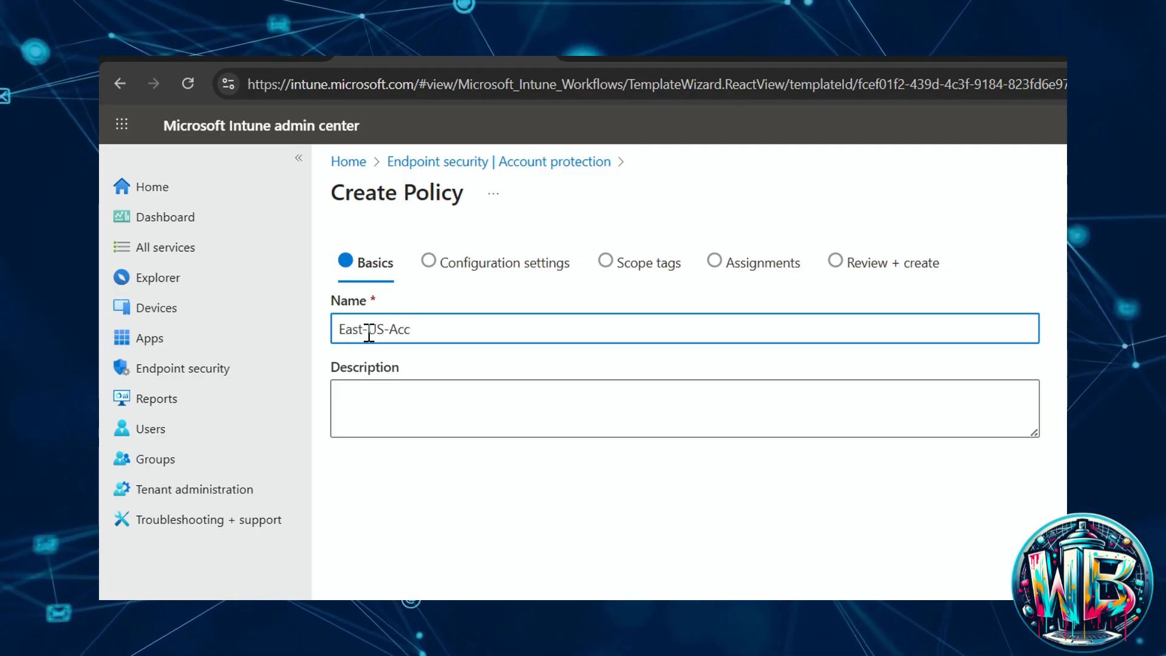
type("Accp")
key("BackSpace")
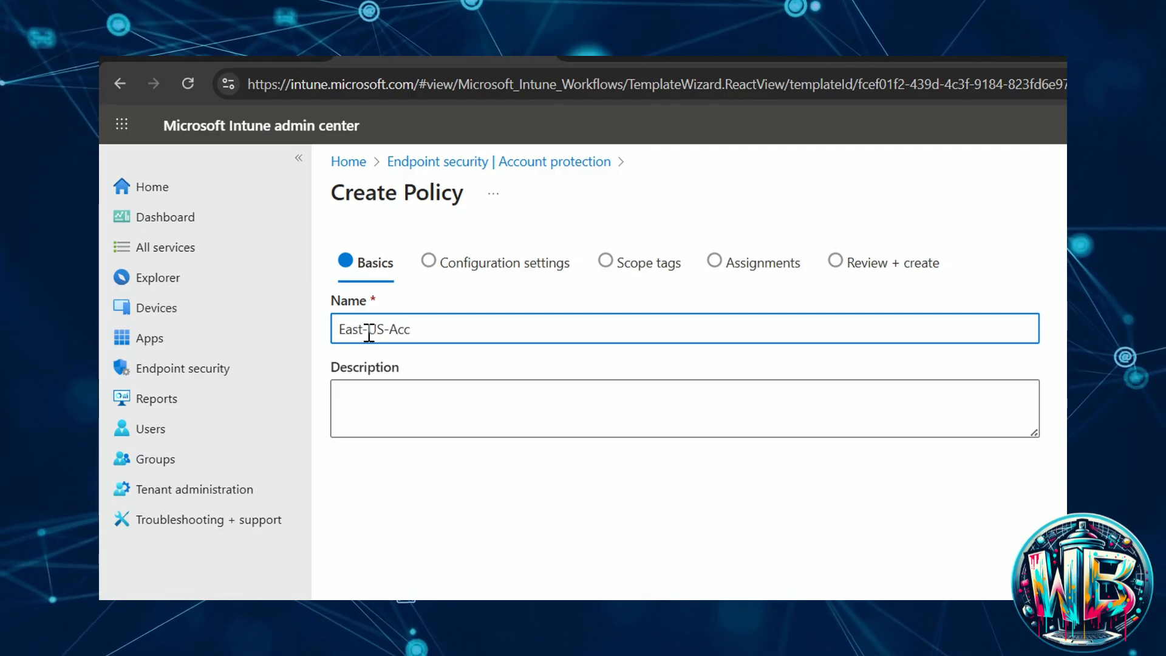
type("Protect-01")
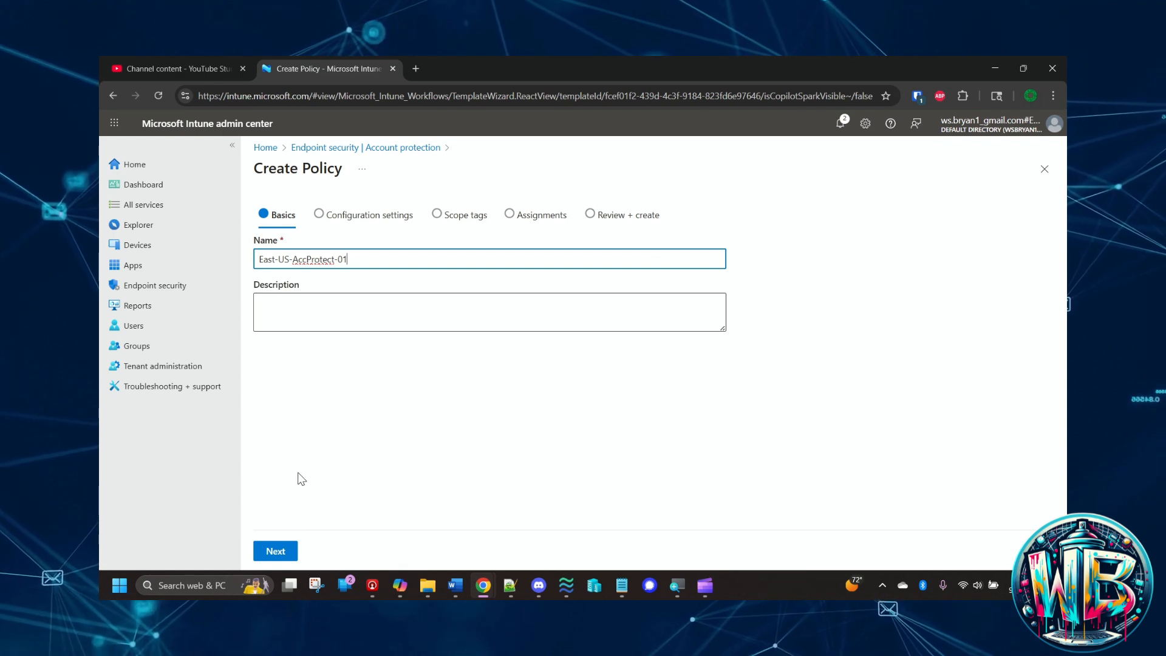
left_click(288, 550)
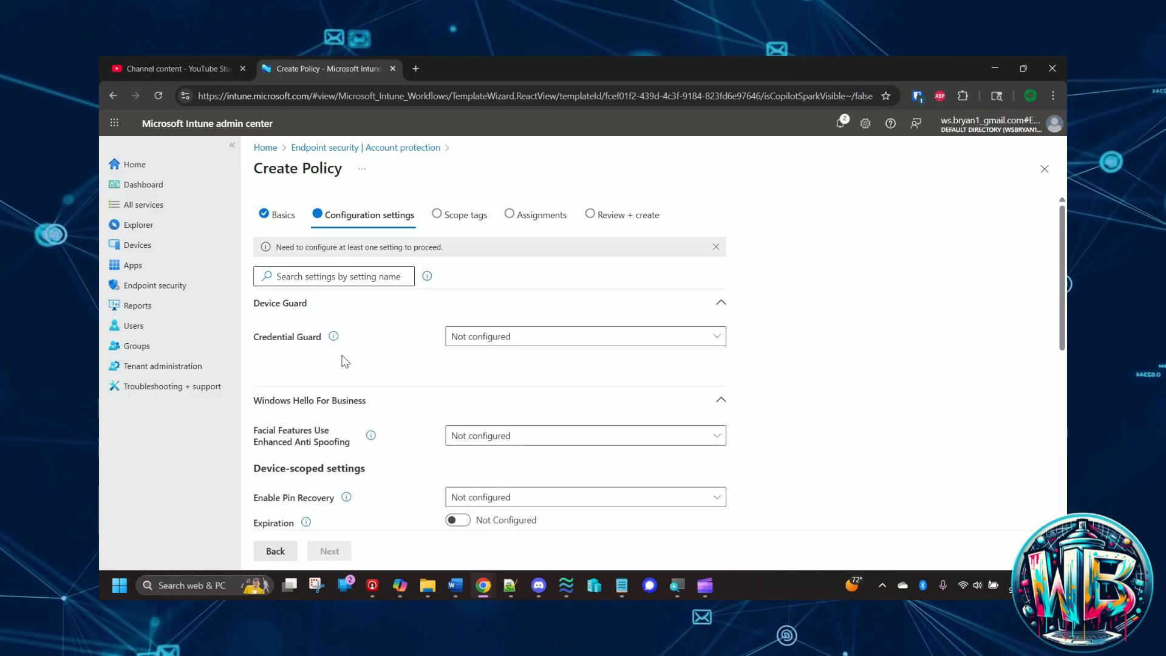
Step: Look through the policy's Device Guard and Windows Hello For Business settings, comparing the device-scoped and user-scoped sections
scroll(365, 387, "down", 10)
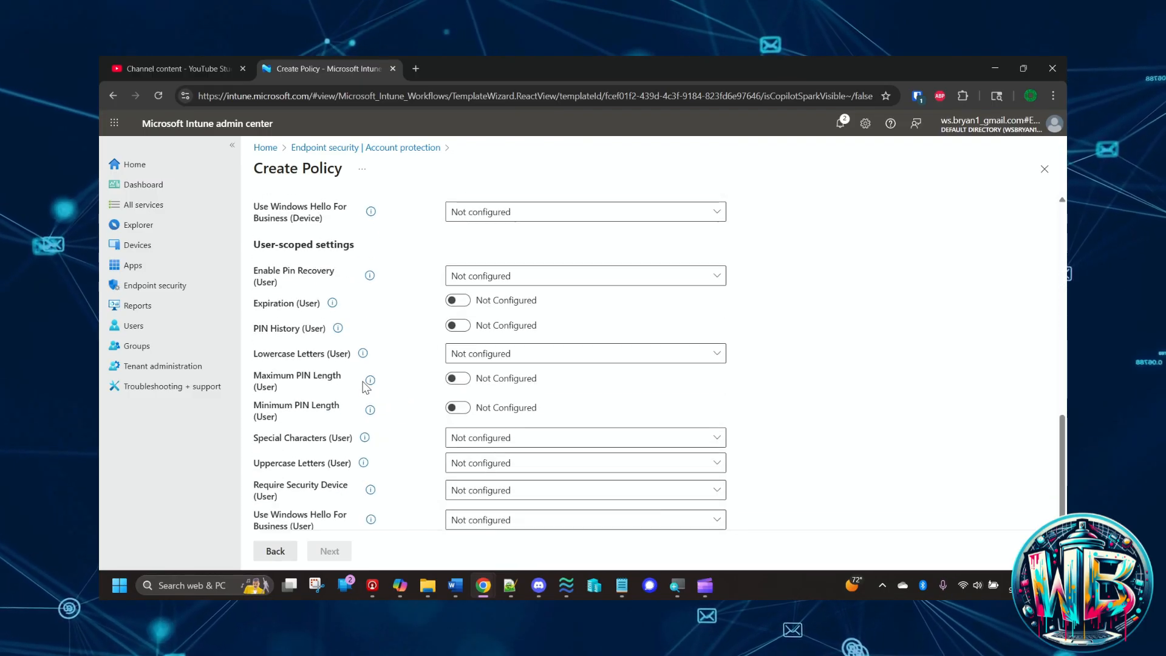
scroll(366, 386, "up", 10)
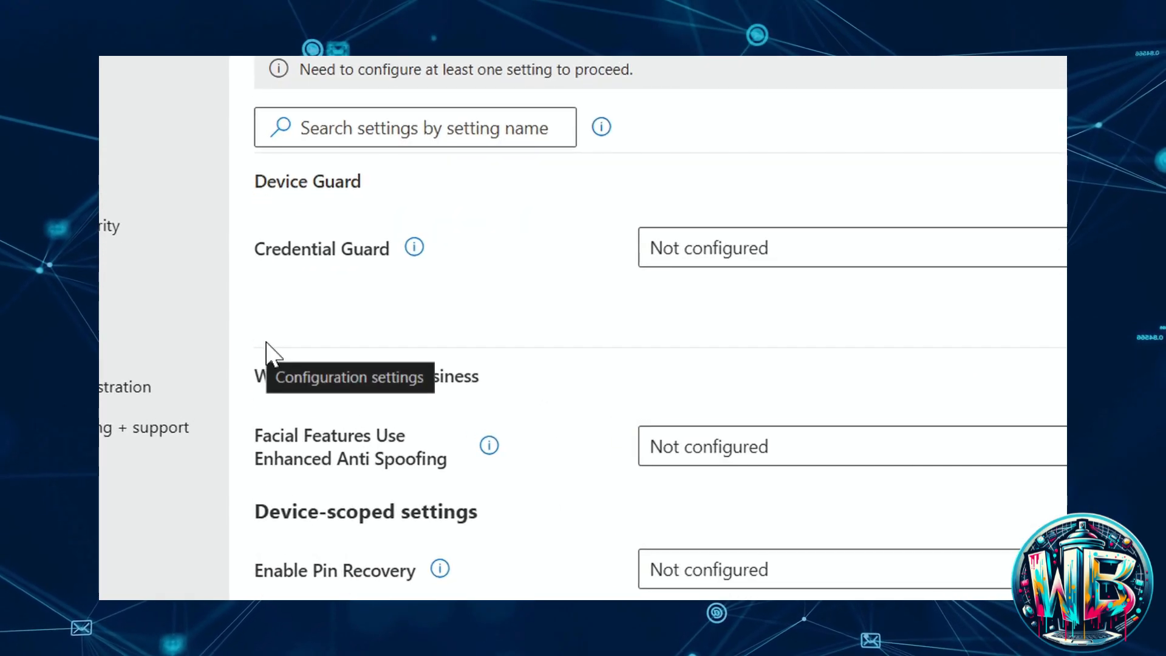
scroll(341, 495, "down", 4)
left_click_drag(260, 274, 478, 262)
scroll(416, 425, "down", 10)
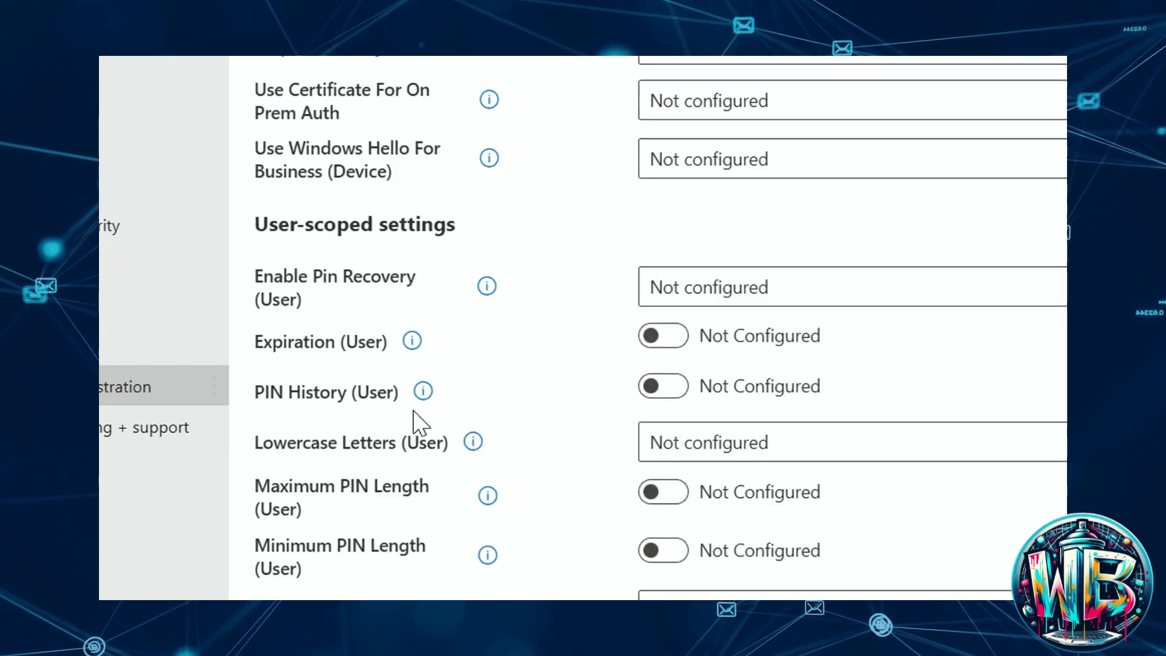
scroll(419, 422, "down", 1)
left_click_drag(255, 142, 512, 146)
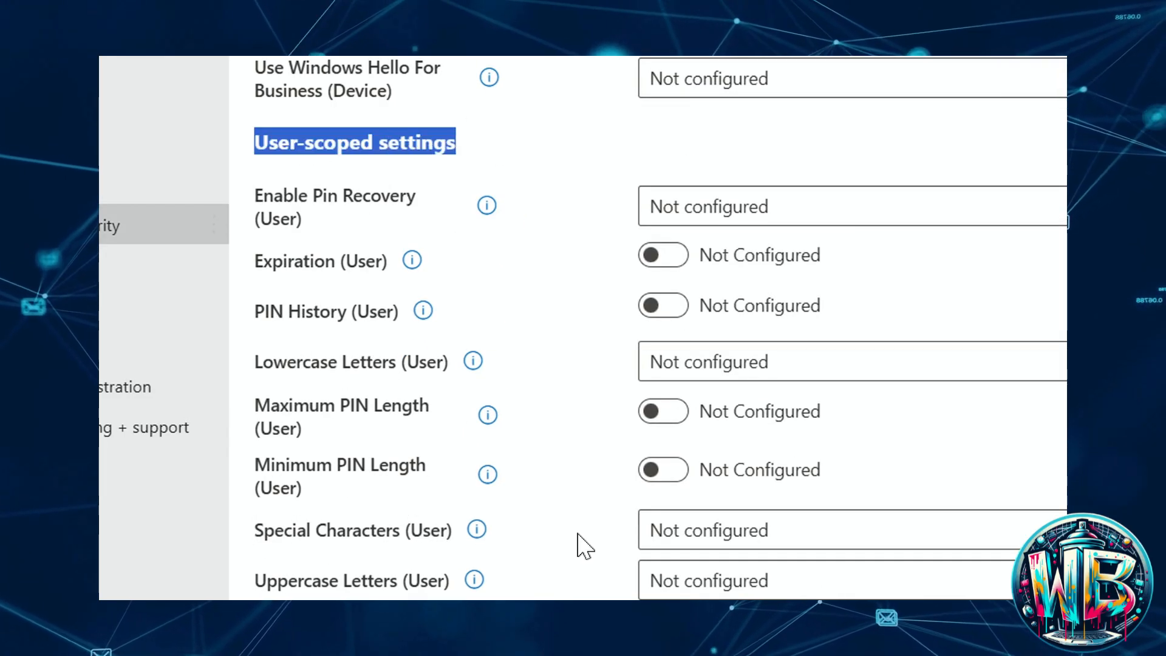
scroll(455, 263, "up", 12)
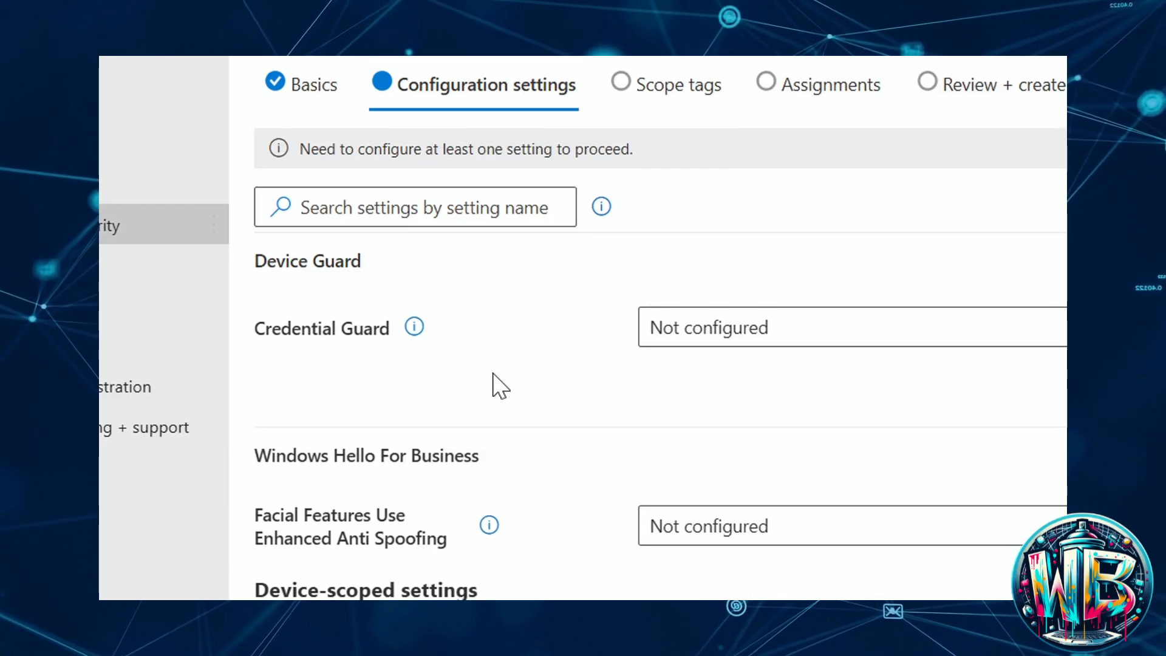
scroll(467, 372, "down", 2)
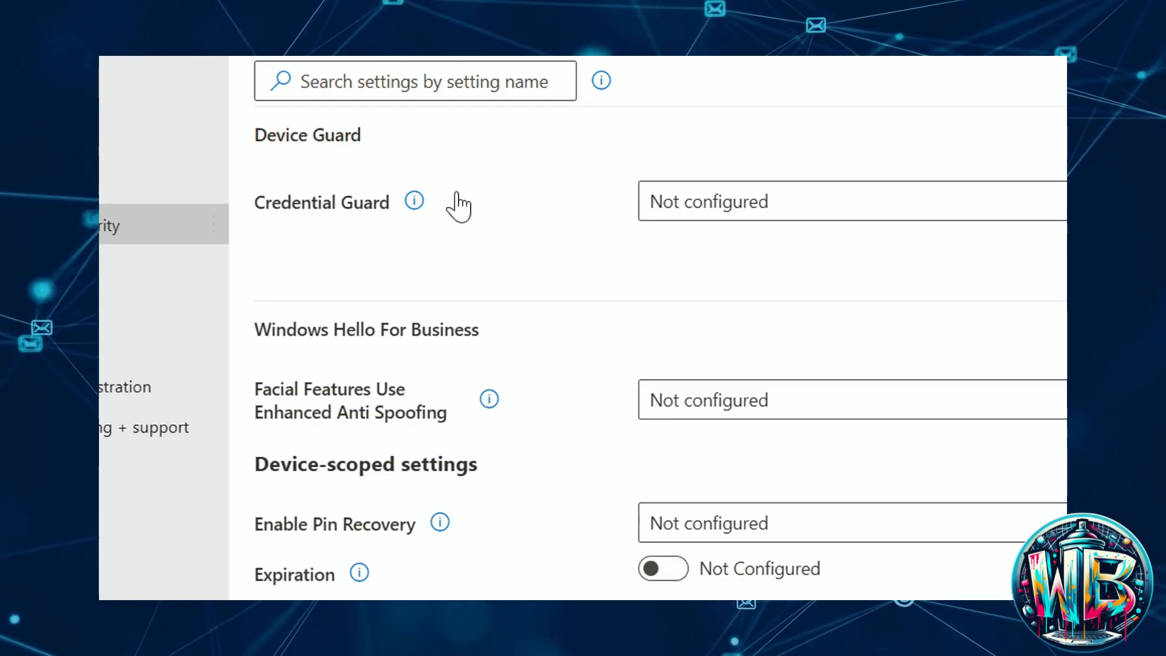
scroll(484, 91, "up", 3)
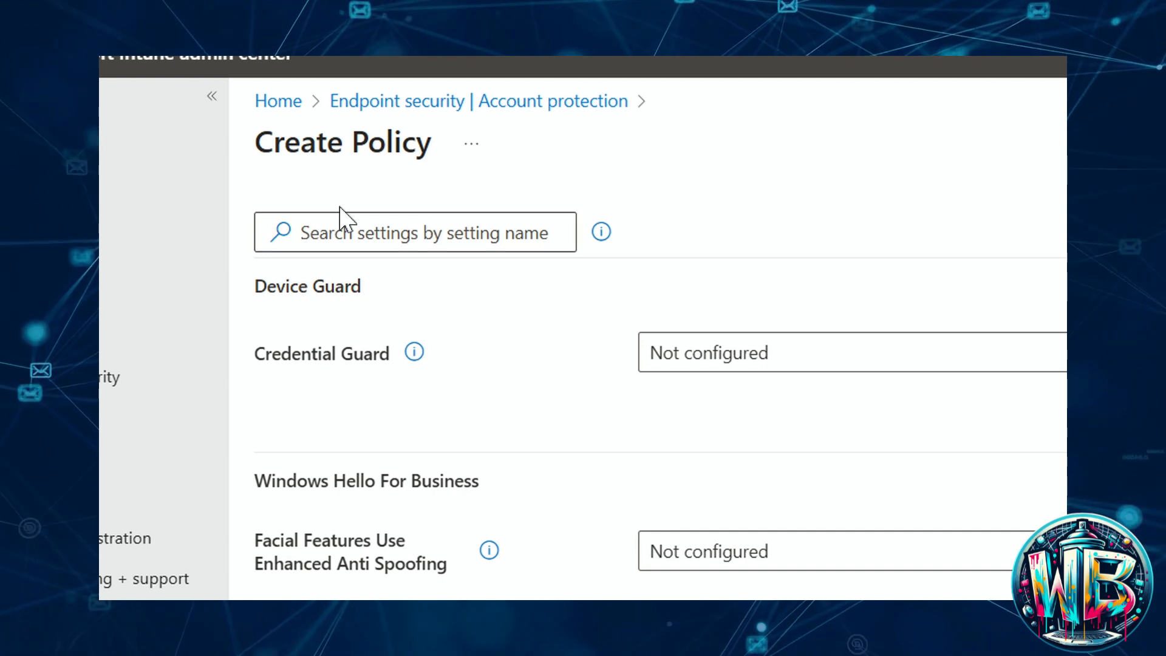
Step: Read the description of the Credential Guard setting, then close it
left_click(423, 357)
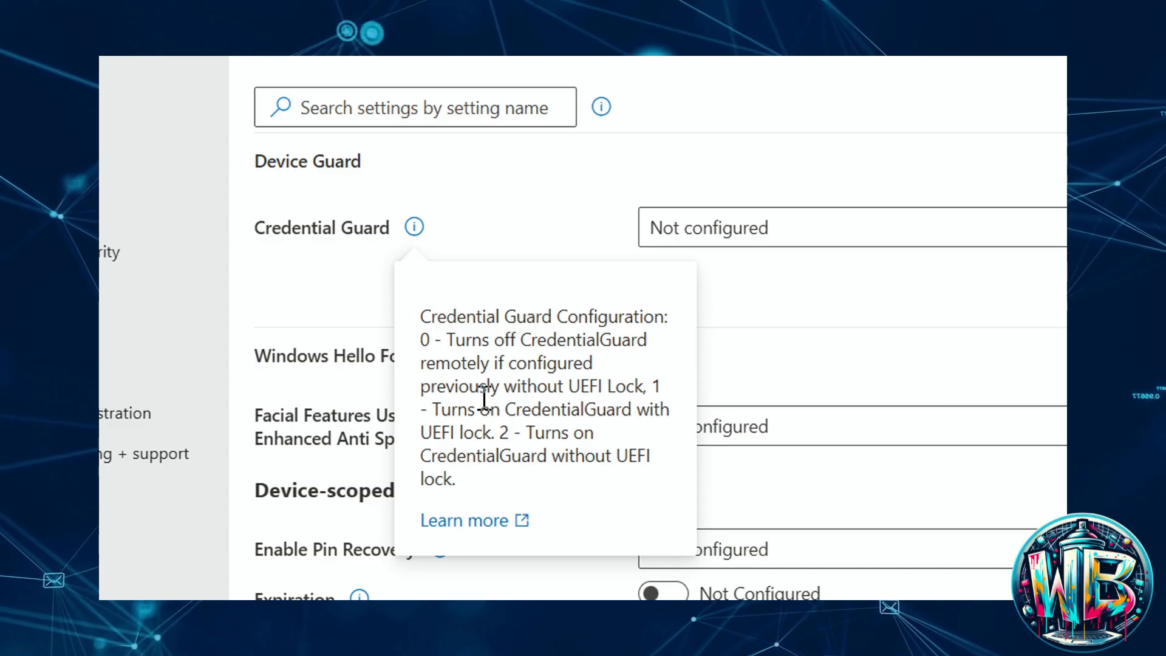
left_click_drag(423, 314, 467, 484)
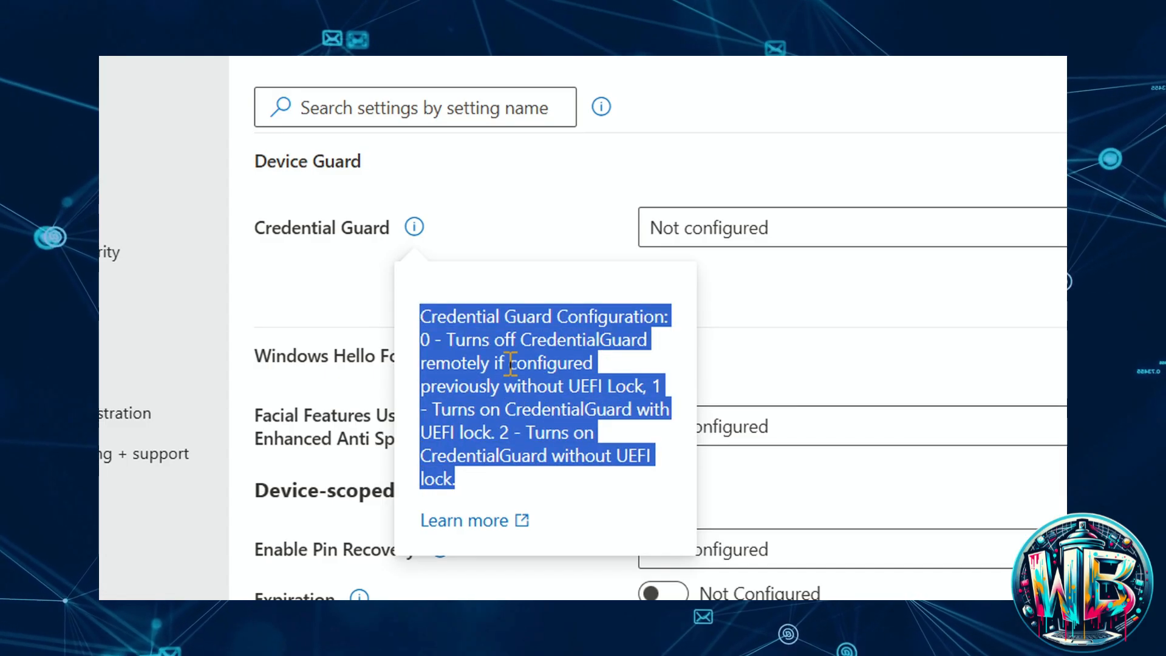
left_click(328, 291)
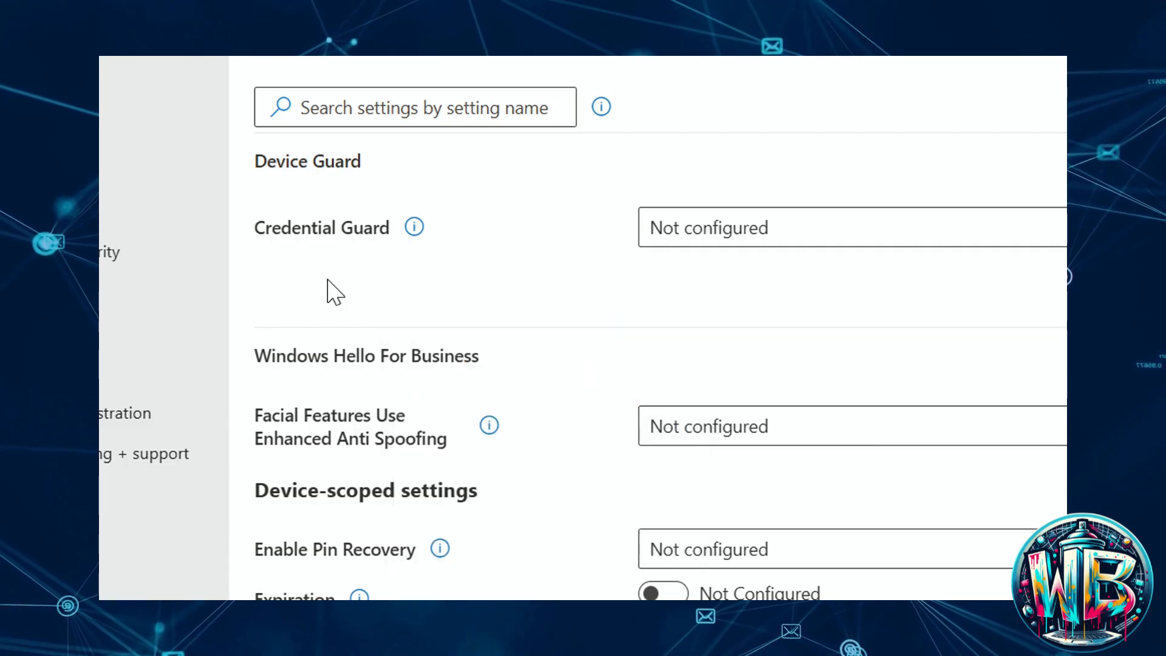
Step: Read the description of Facial Features Use Enhanced Anti Spoofing and set that option to true
left_click(490, 426)
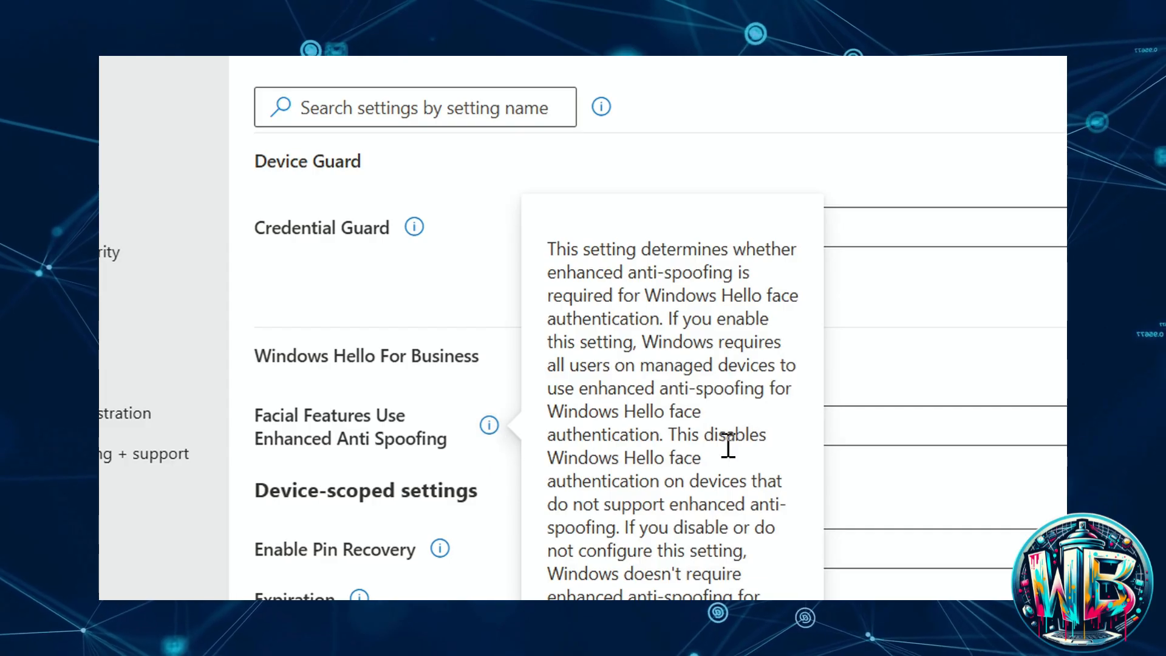
scroll(731, 489, "down", 3)
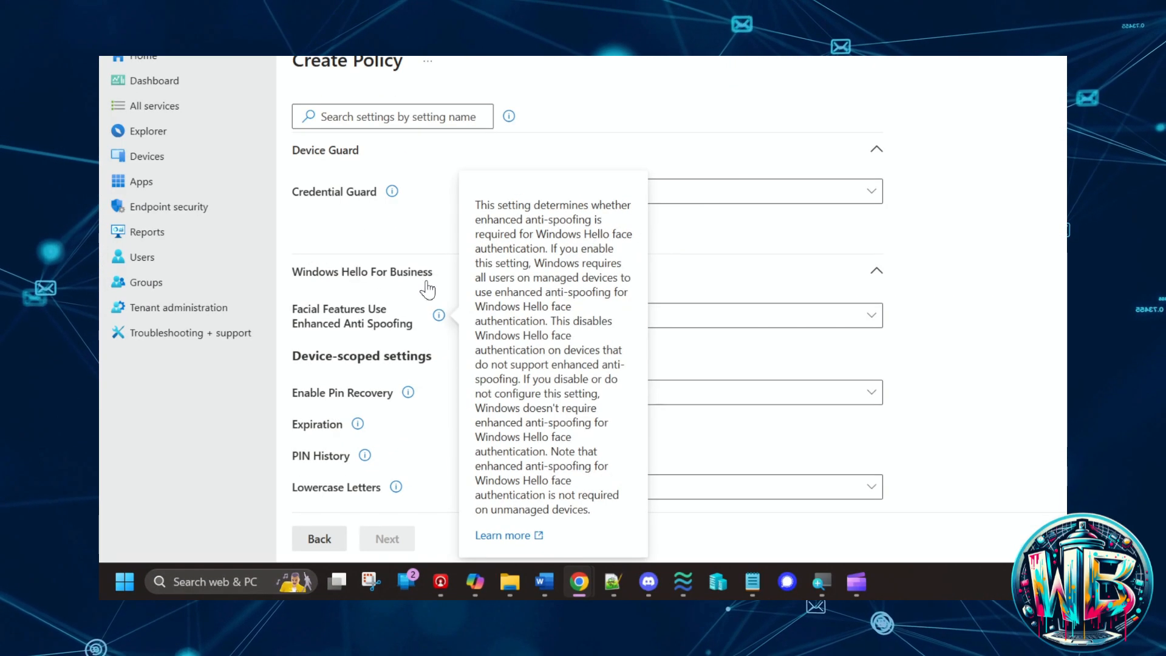
left_click(429, 239)
left_click(705, 317)
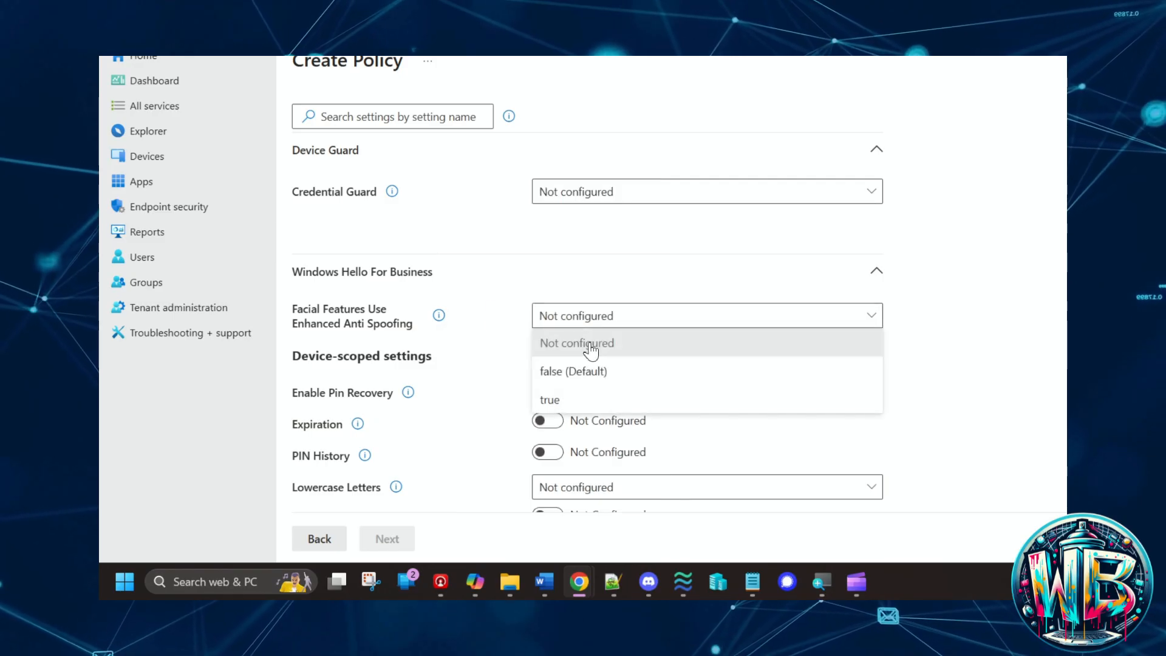
left_click(564, 399)
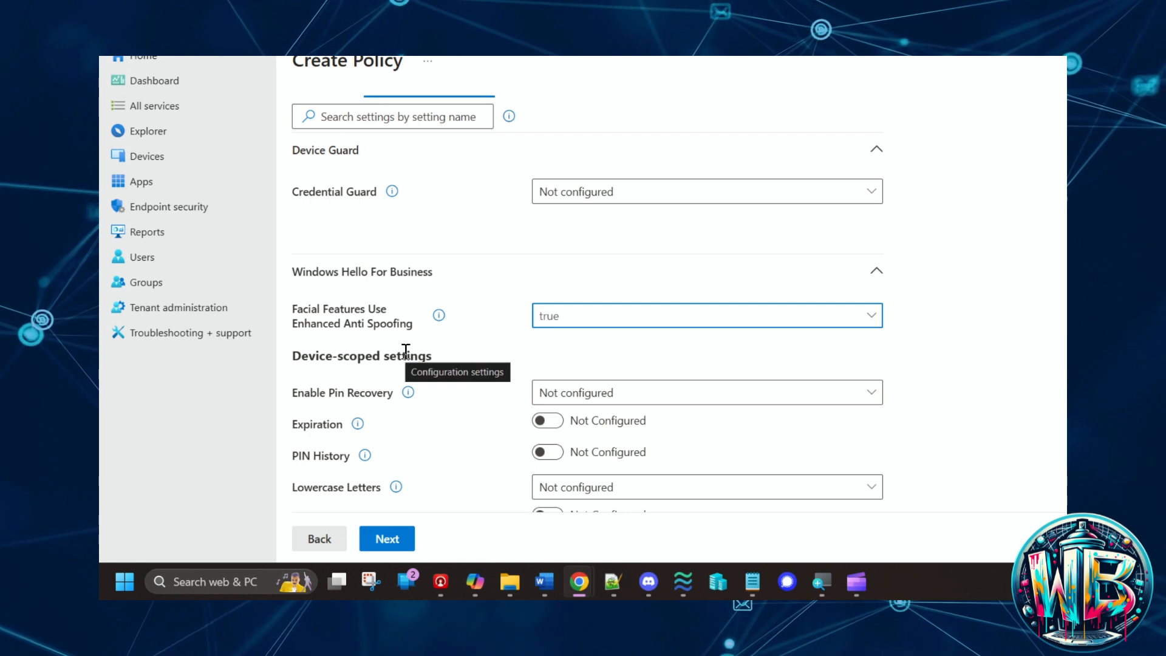
Step: Enable the Expiration setting in the device-scoped settings and set it to 30
scroll(403, 351, "down", 3)
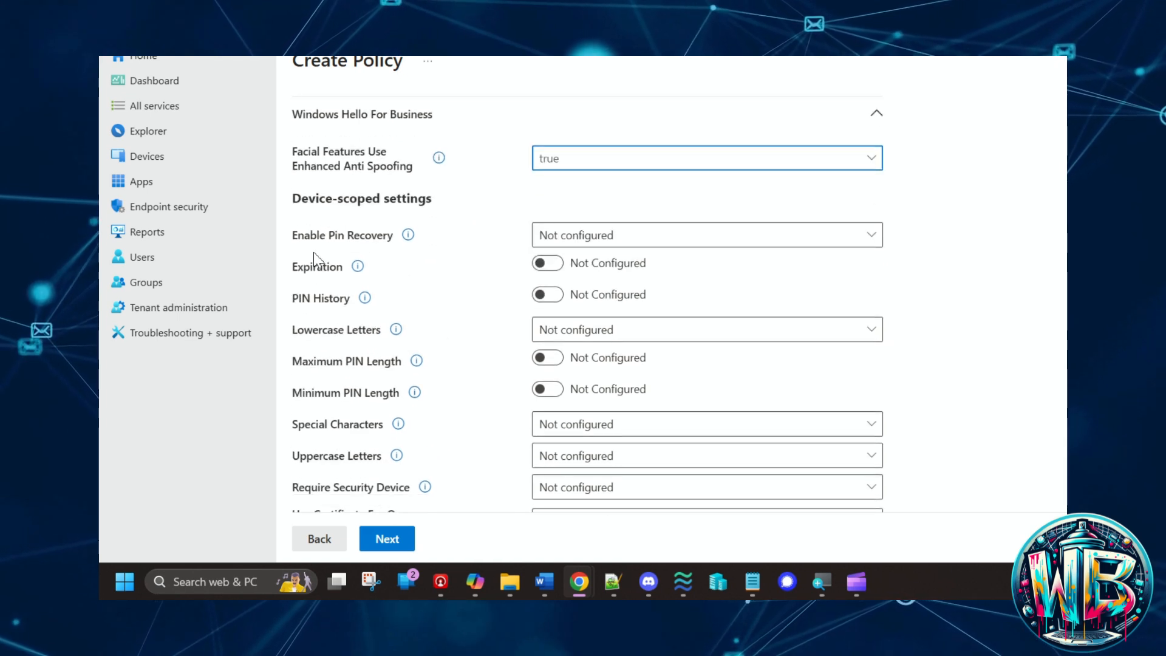
left_click(547, 264)
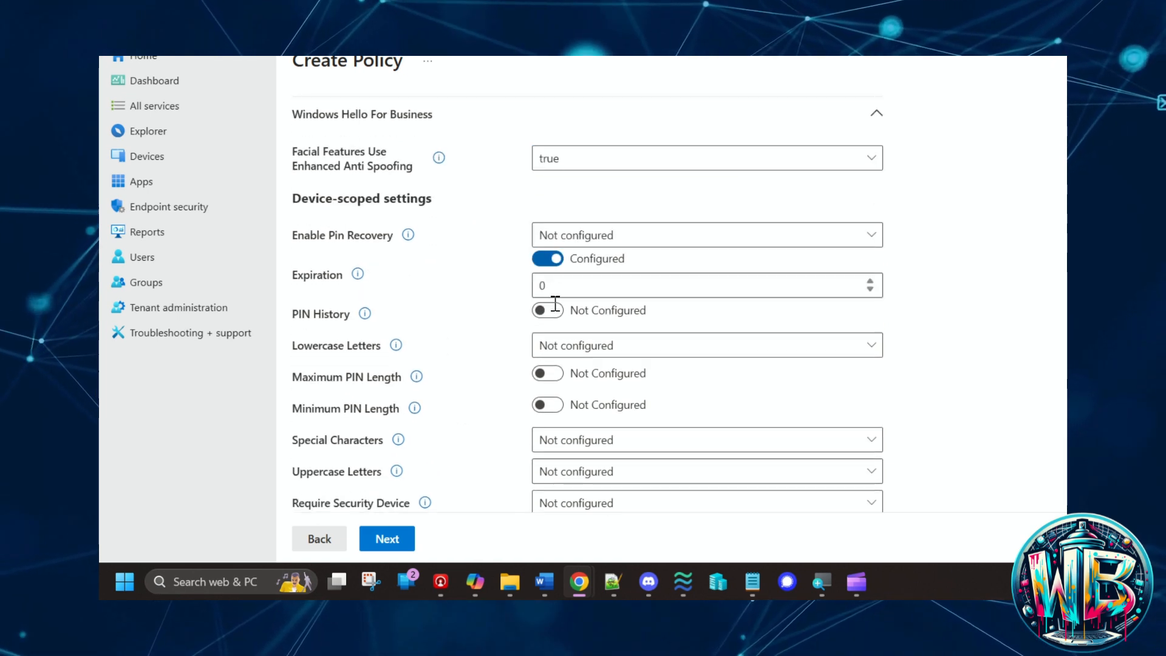
double_click(569, 285)
type("30")
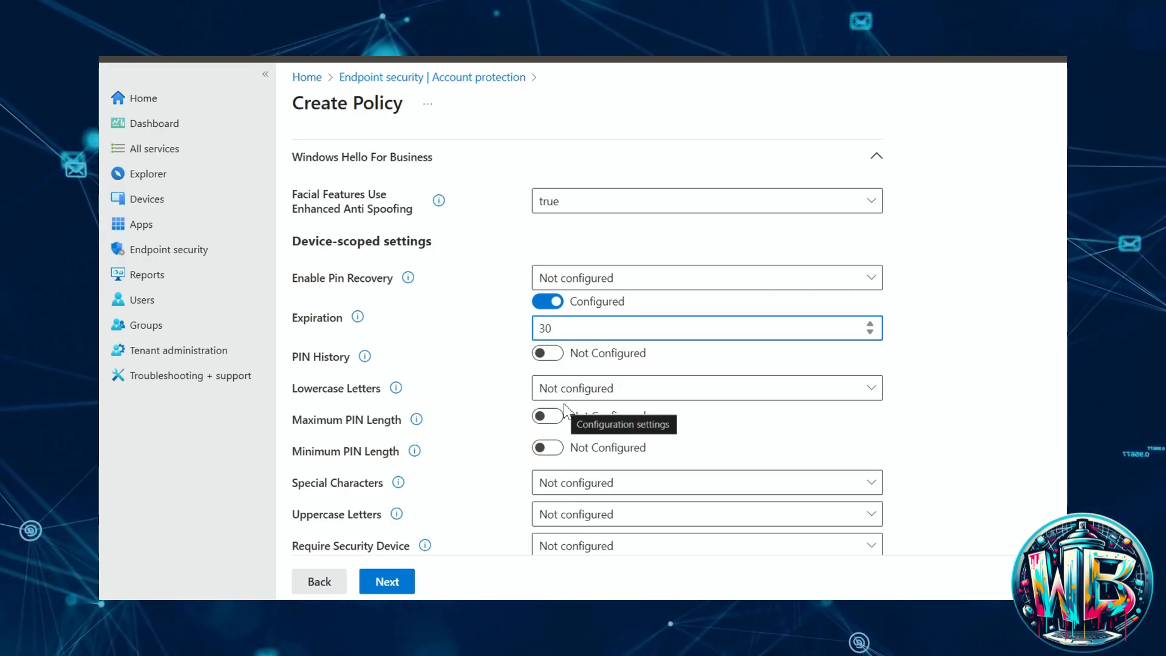
Step: Enable device-scoped PIN History with a value of 10 and set Lowercase Letters to Allowed (Default)
left_click(542, 353)
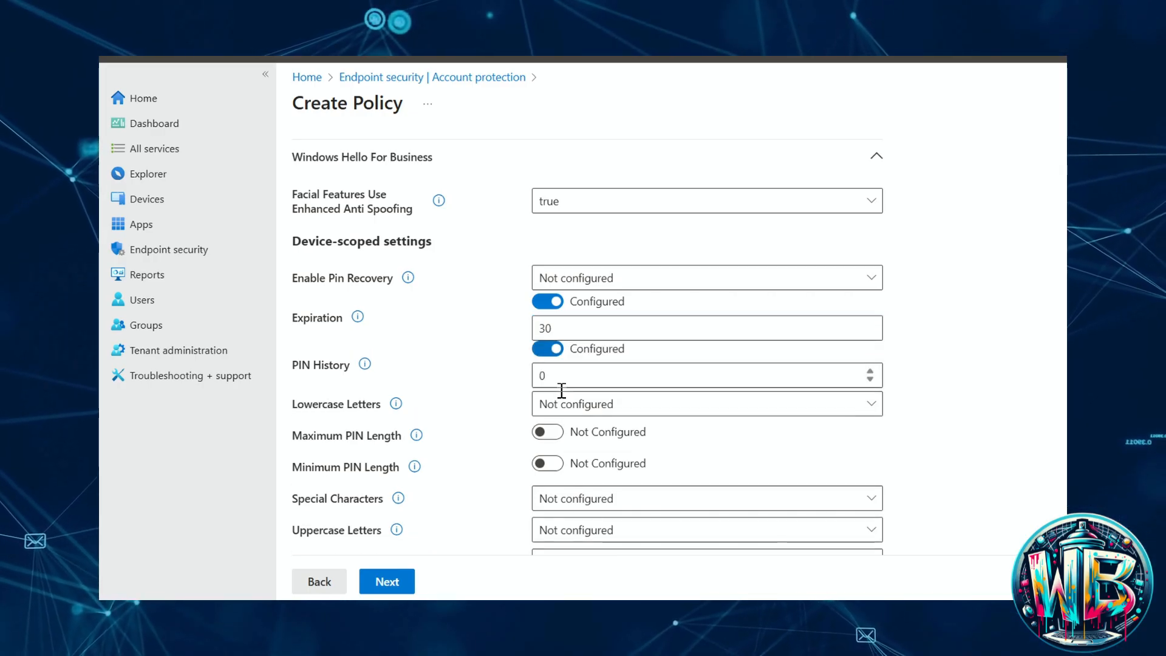
left_click_drag(571, 382, 485, 379)
type("10")
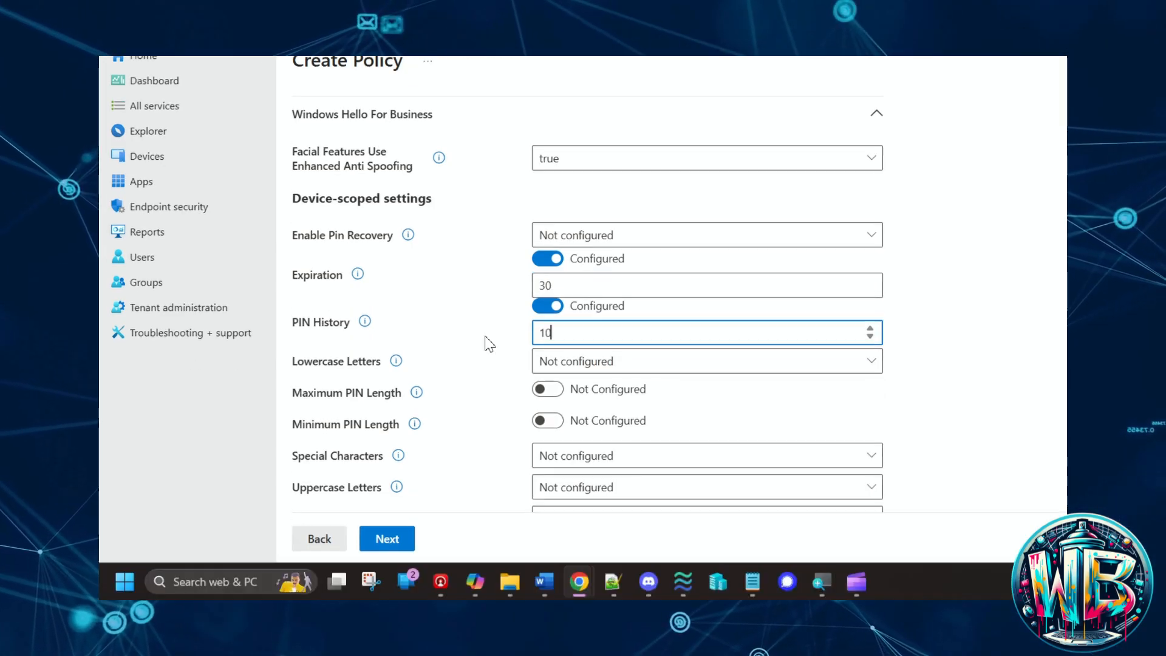
left_click(598, 360)
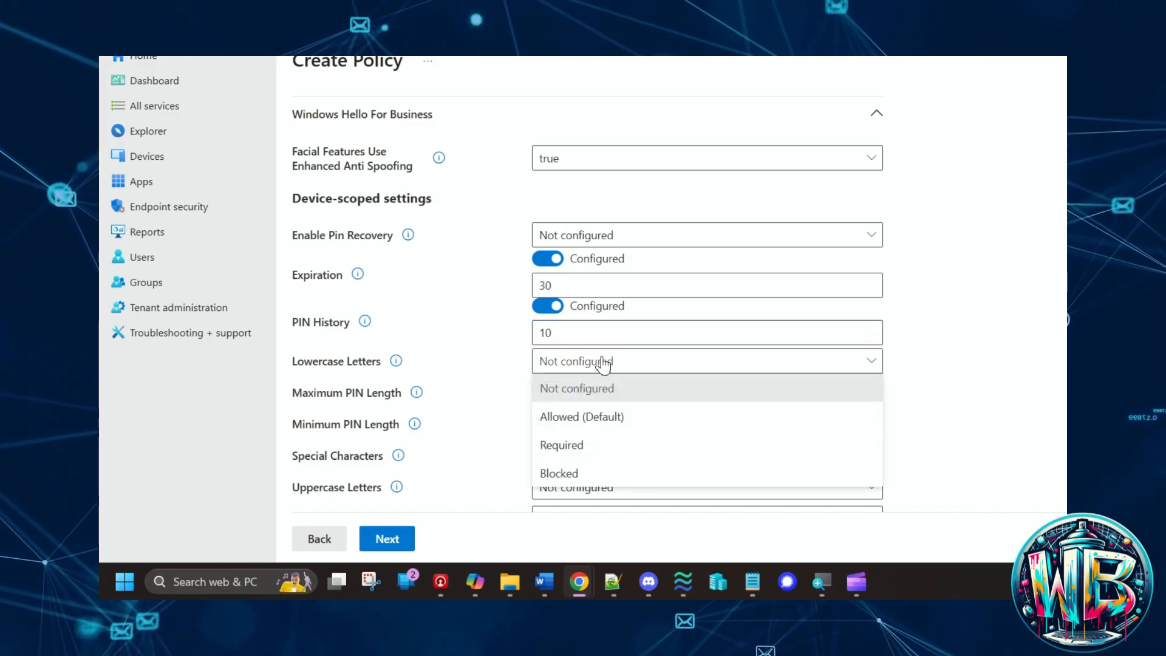
left_click(586, 426)
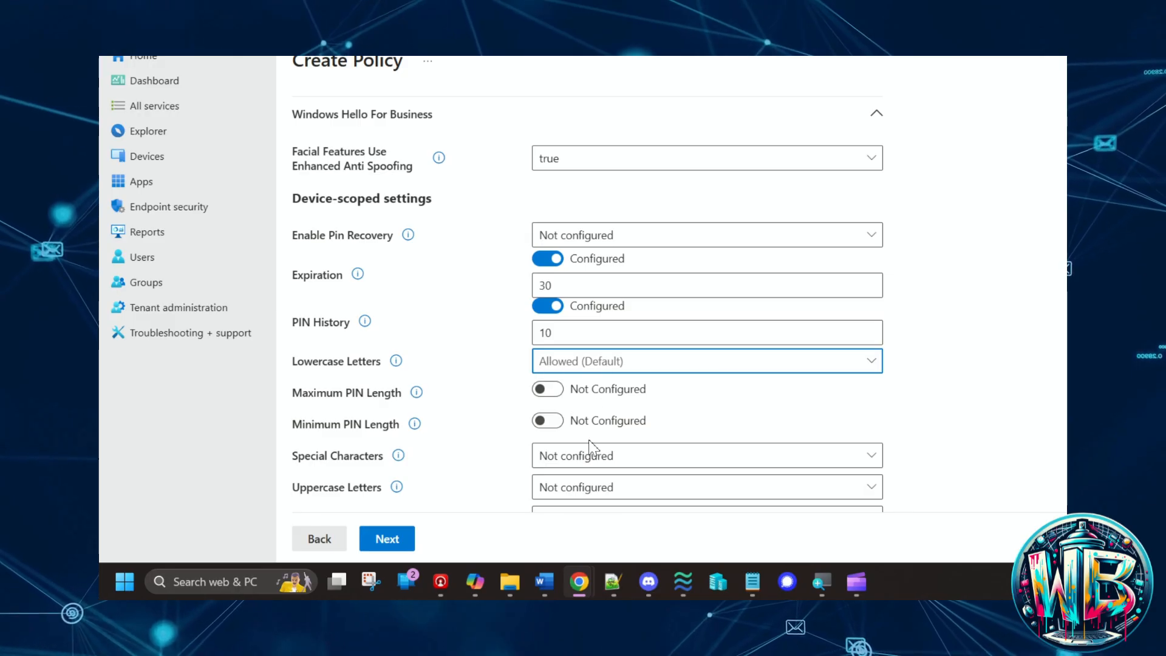
Step: Enable the device-scoped Minimum PIN Length setting and set it to 5
scroll(495, 346, "down", 2)
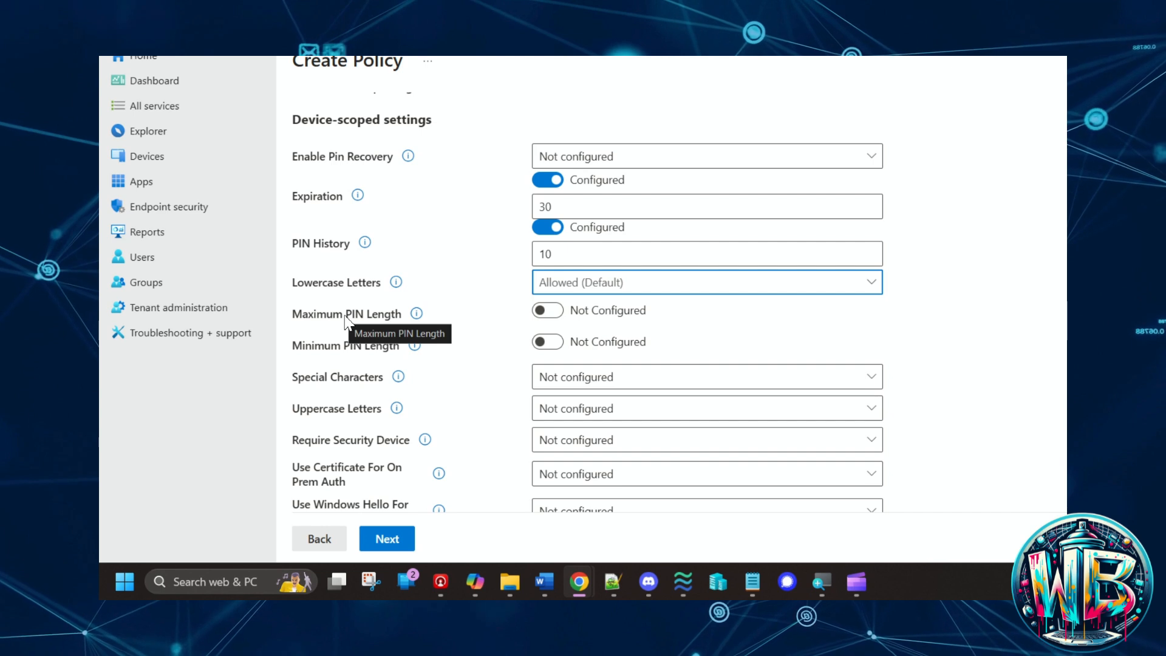
left_click(547, 341)
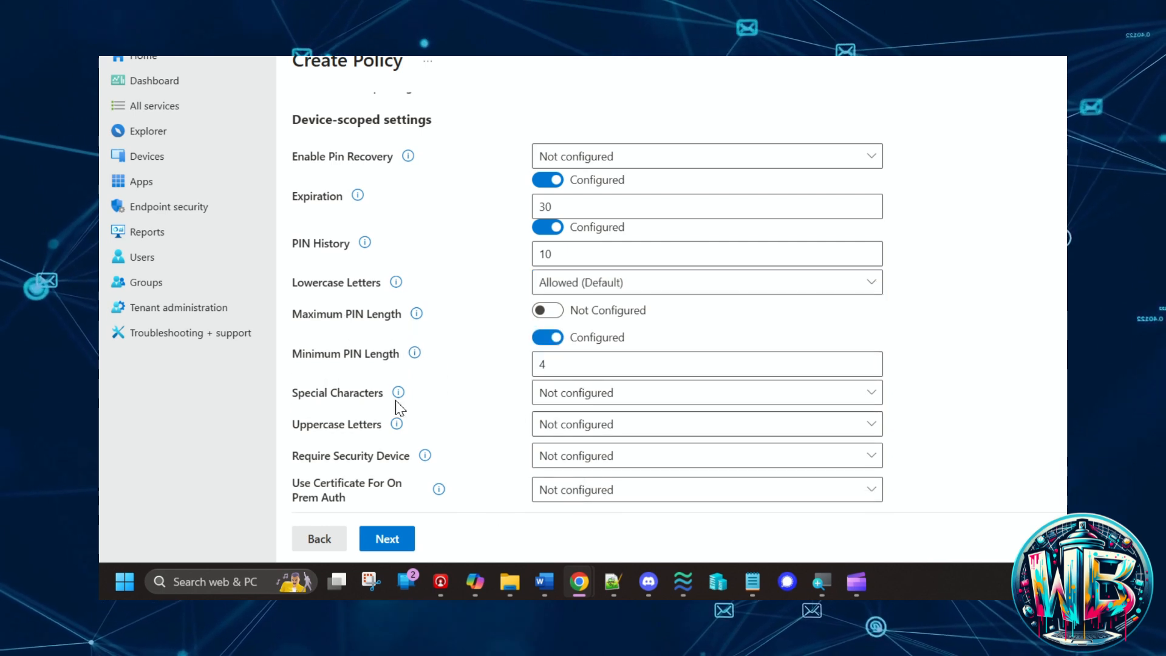
left_click_drag(551, 365, 513, 355)
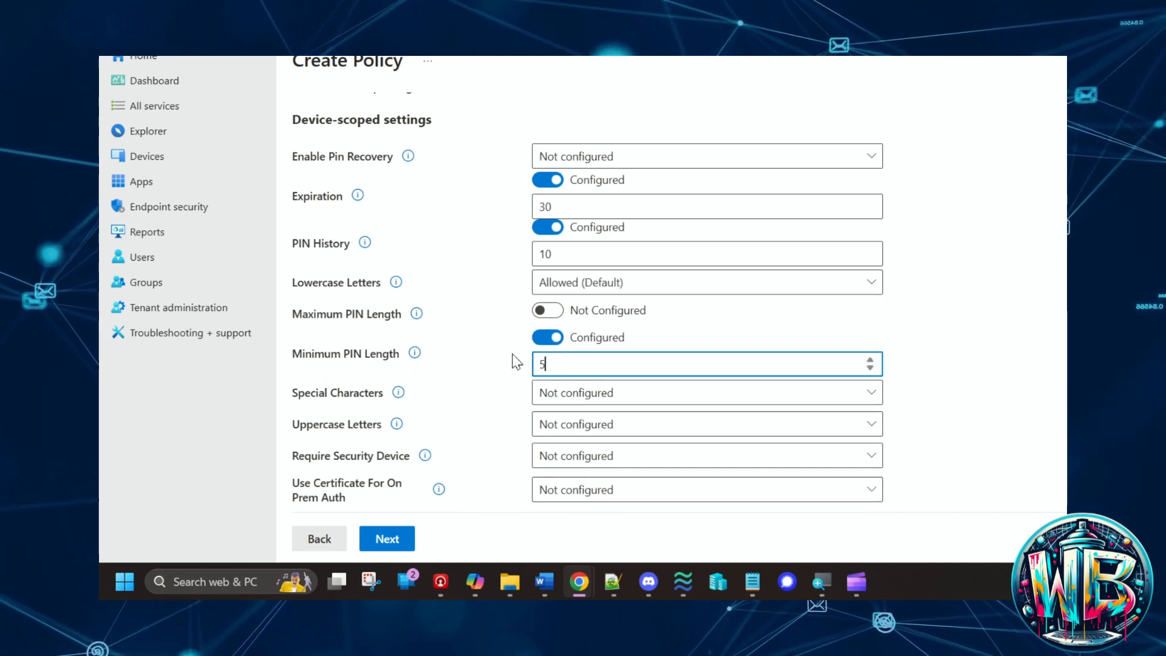
type("5")
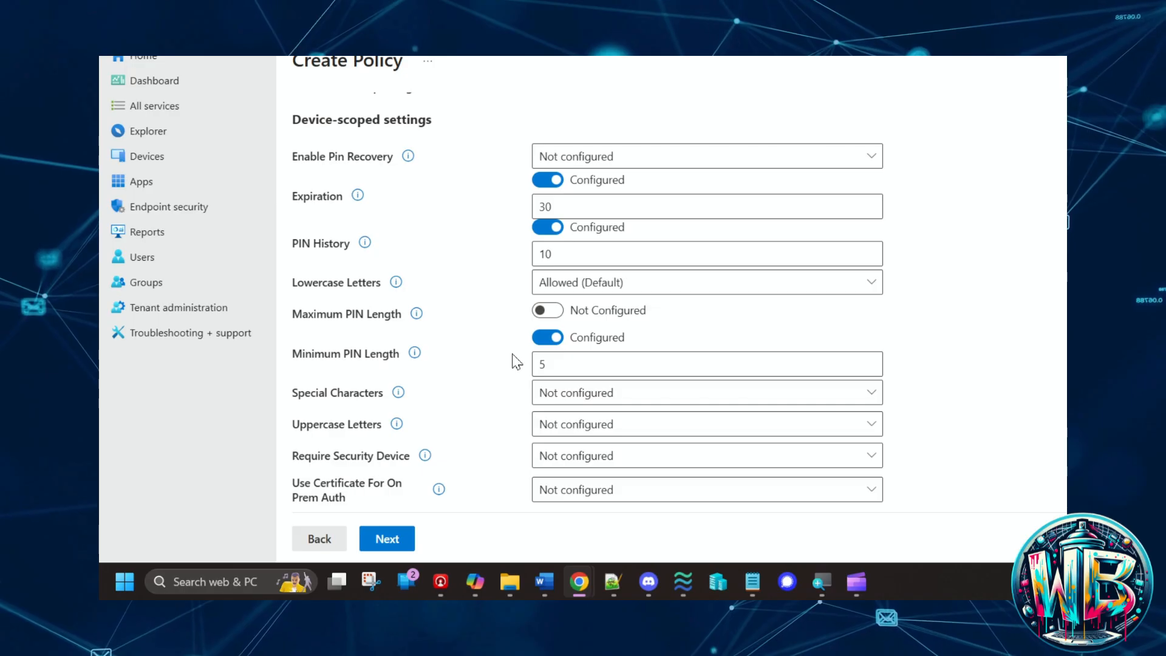
Step: Allow the use of special characters in the device-scoped PIN and set Uppercase Letters to Allowed (Default)
left_click(613, 395)
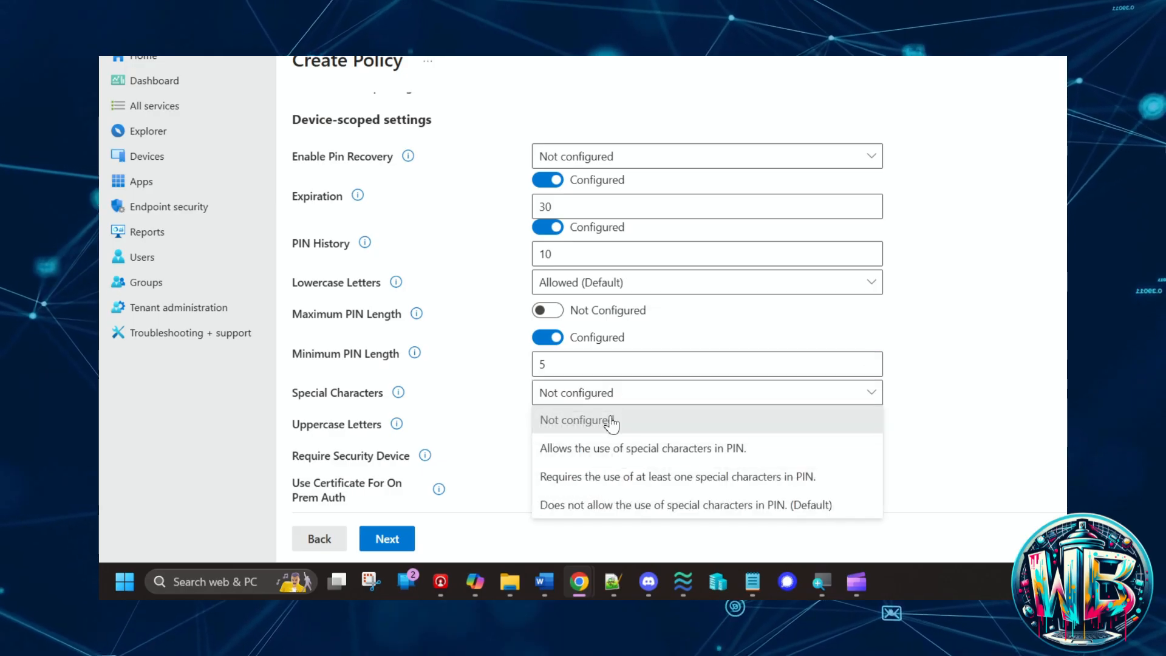
left_click(614, 452)
left_click(576, 428)
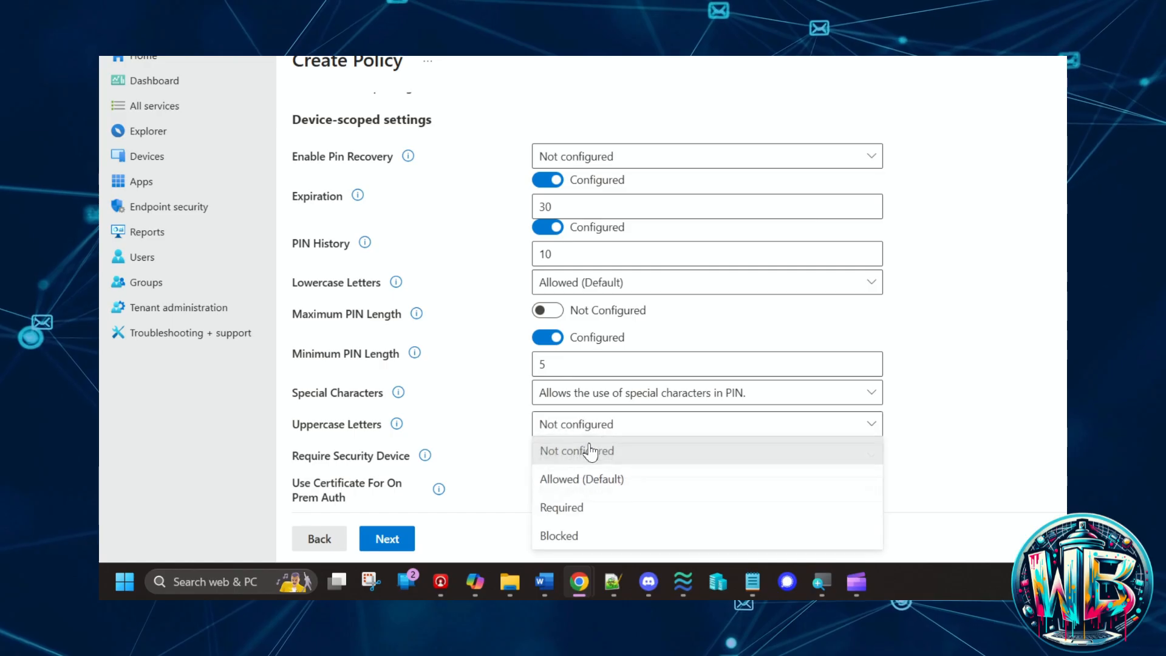
left_click(555, 479)
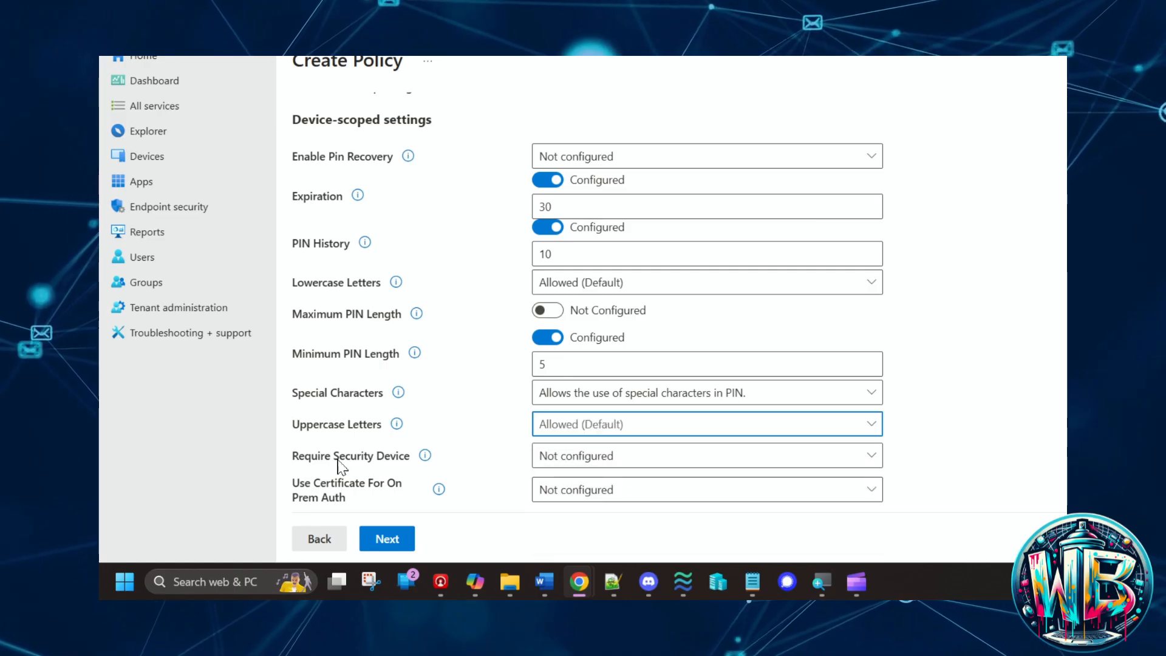
Step: Read the description of the device-scoped Require Security Device setting and set that option to true
scroll(466, 461, "down", 1)
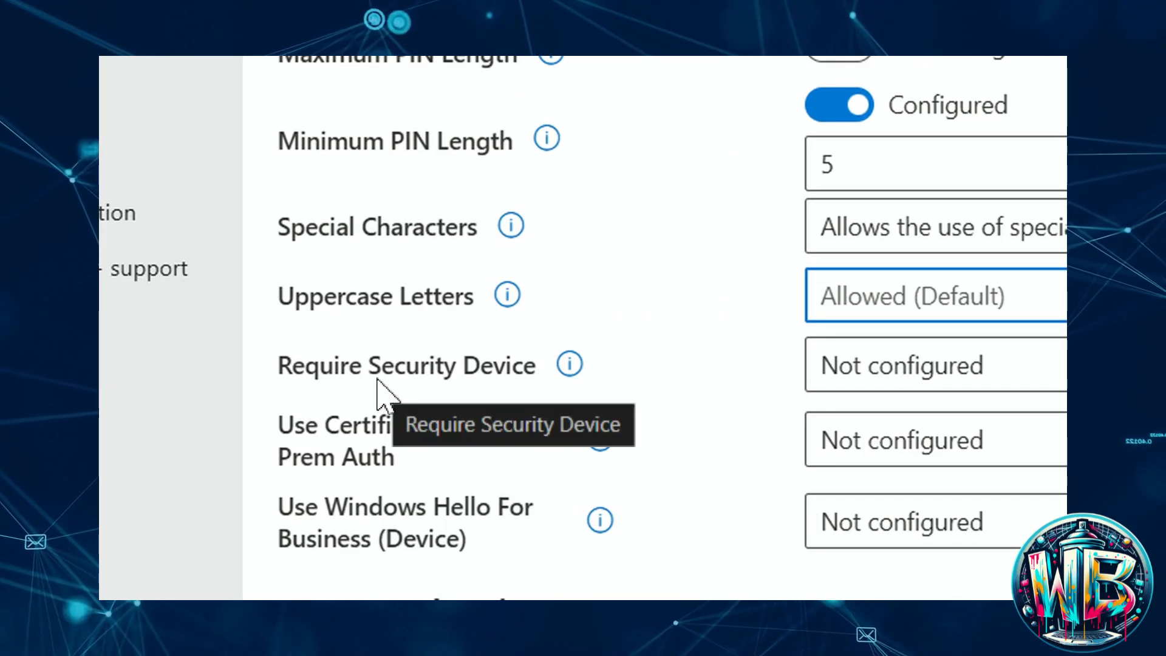
mouse_move(564, 366)
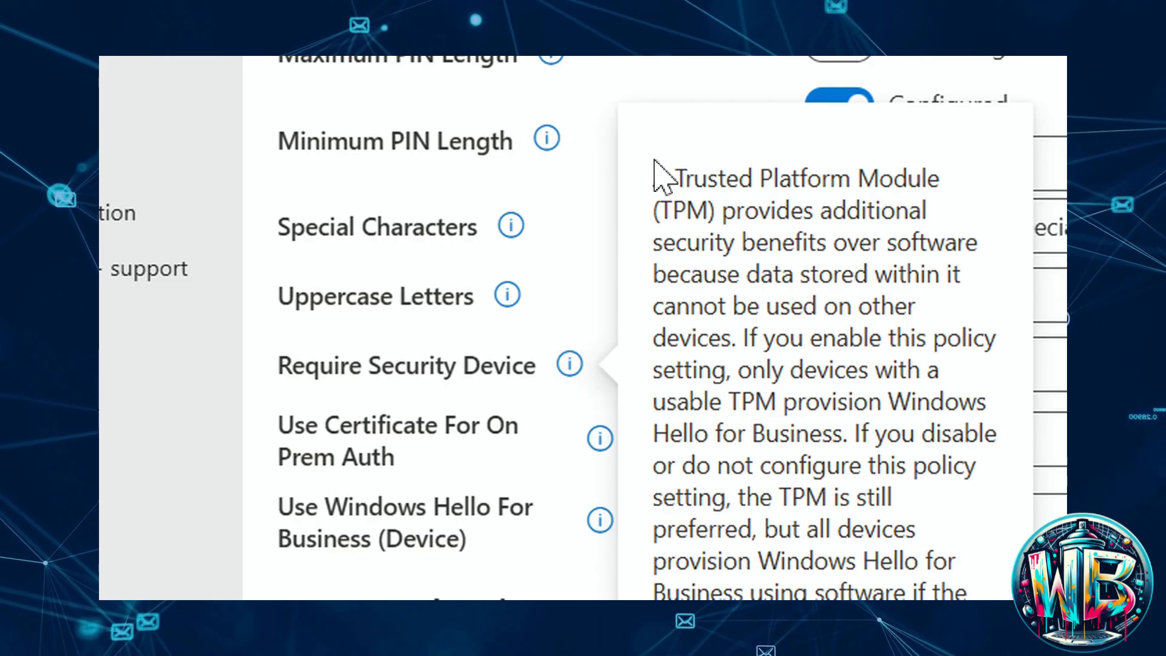
left_click_drag(654, 162, 716, 274)
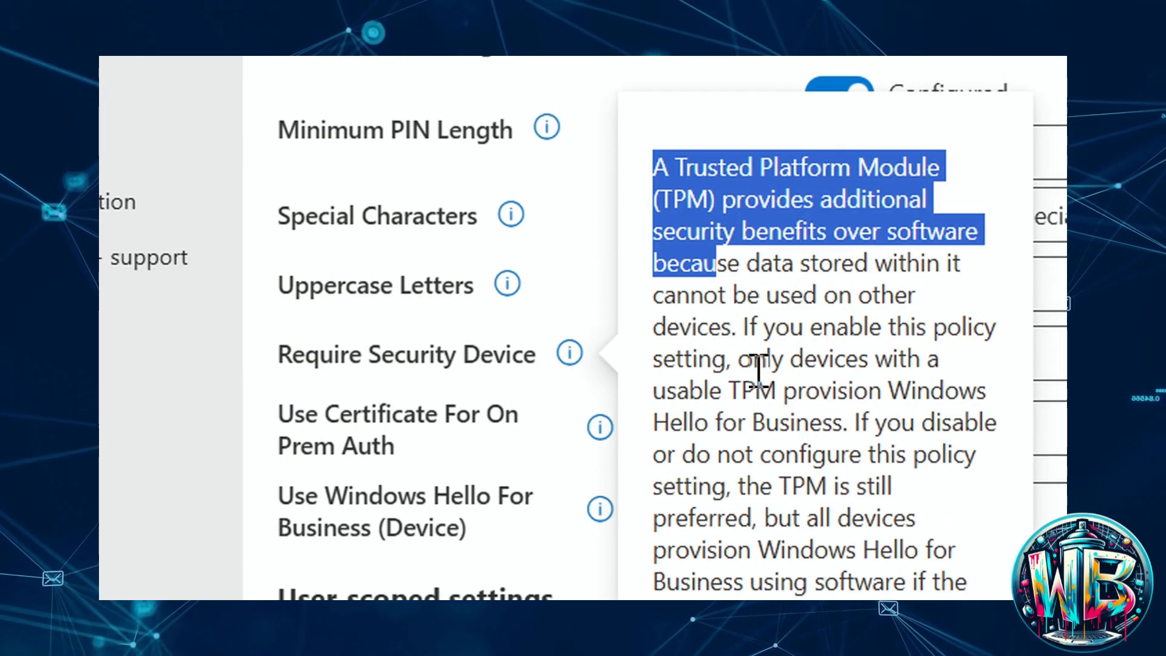
left_click(866, 516)
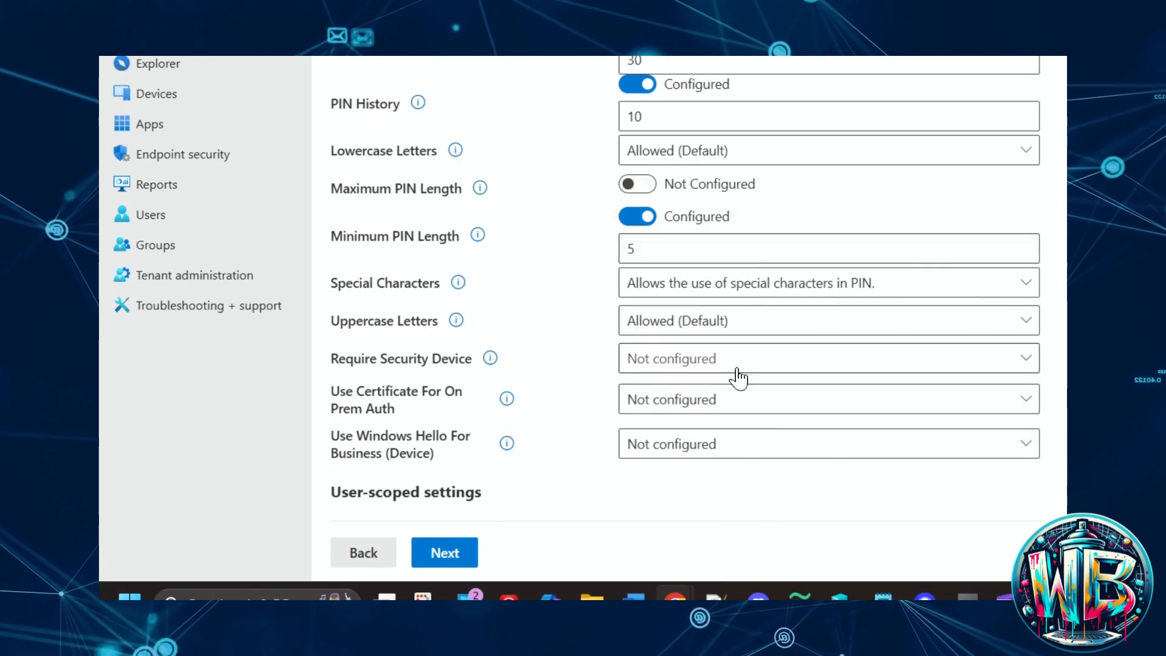
left_click(737, 366)
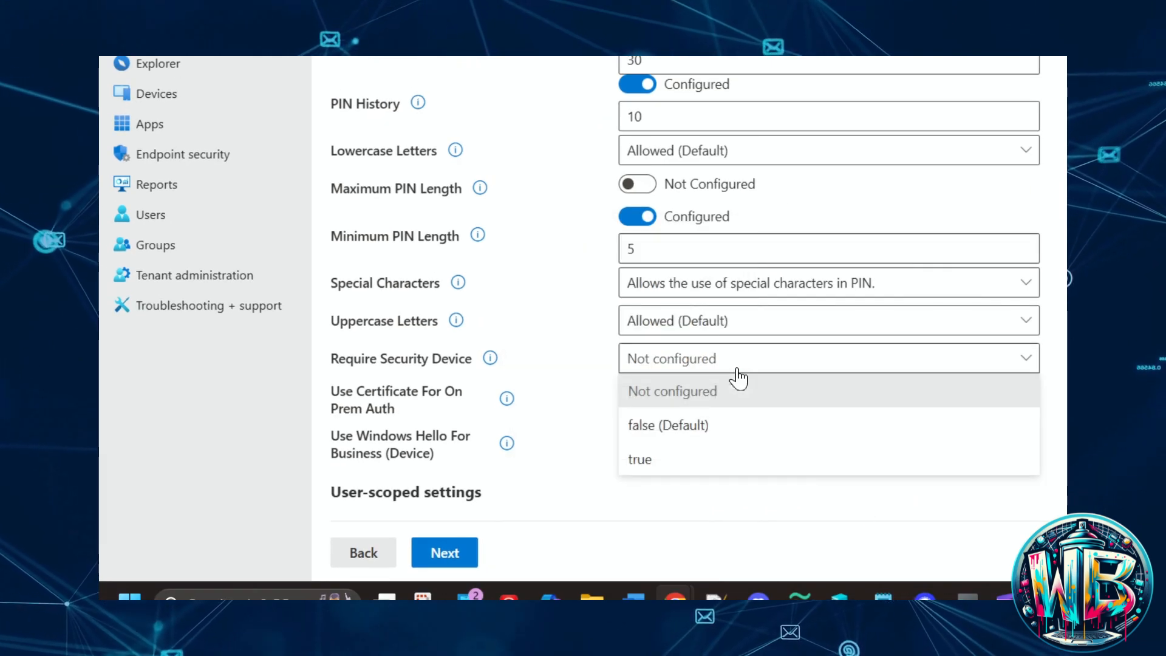
left_click(703, 465)
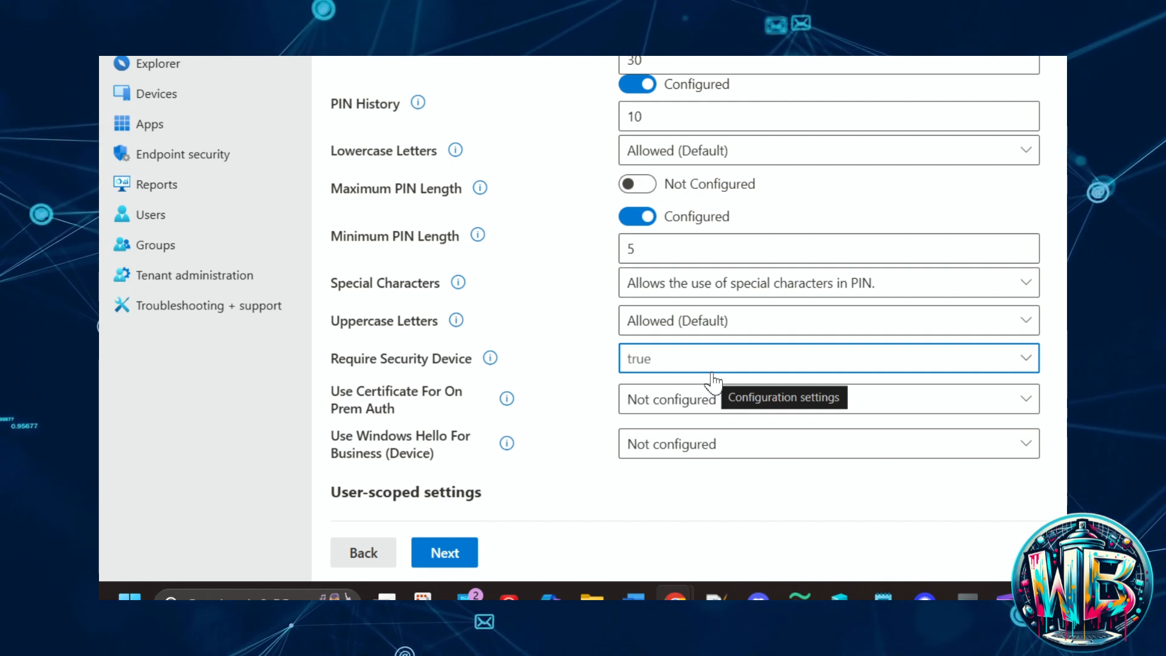
Step: Set Use Windows Hello For Business (Device) to true (Default)
scroll(506, 425, "down", 2)
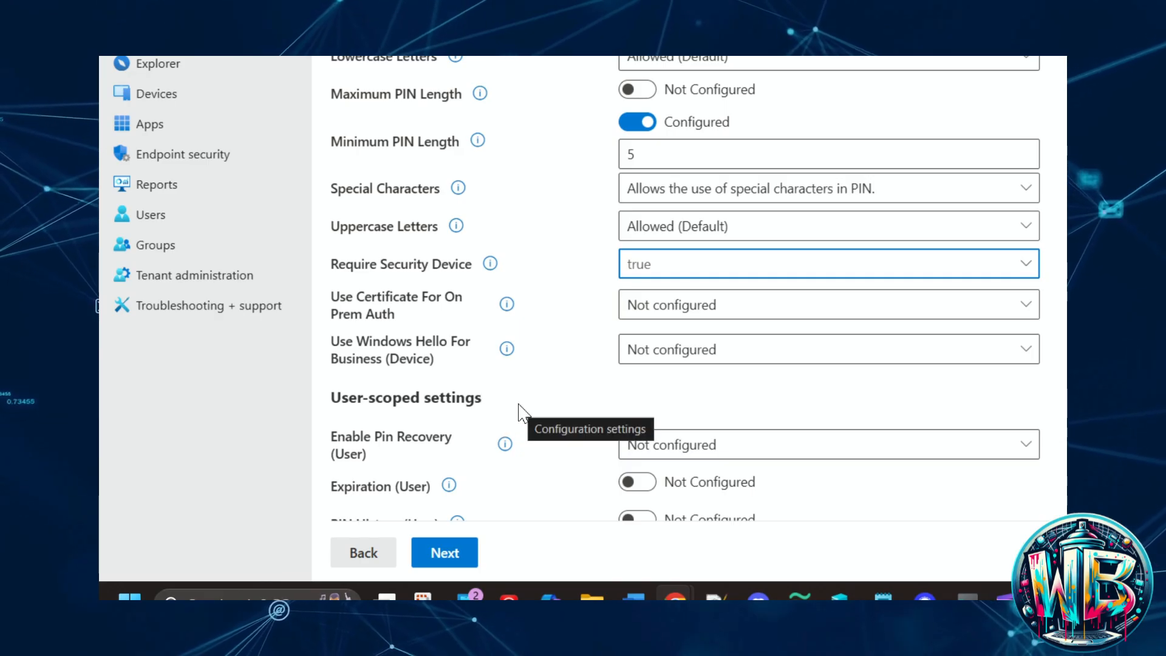
left_click(749, 352)
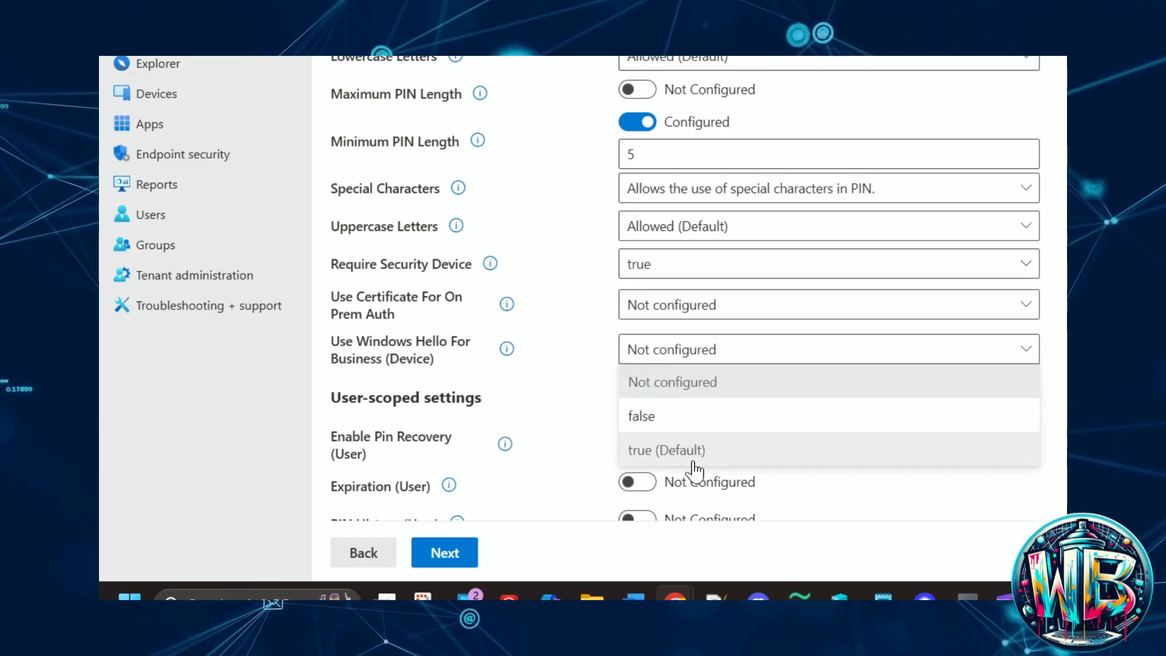
left_click(651, 460)
Step: Enable the Expiration (User) setting in the user-scoped settings and set it to 30
scroll(577, 413, "down", 4)
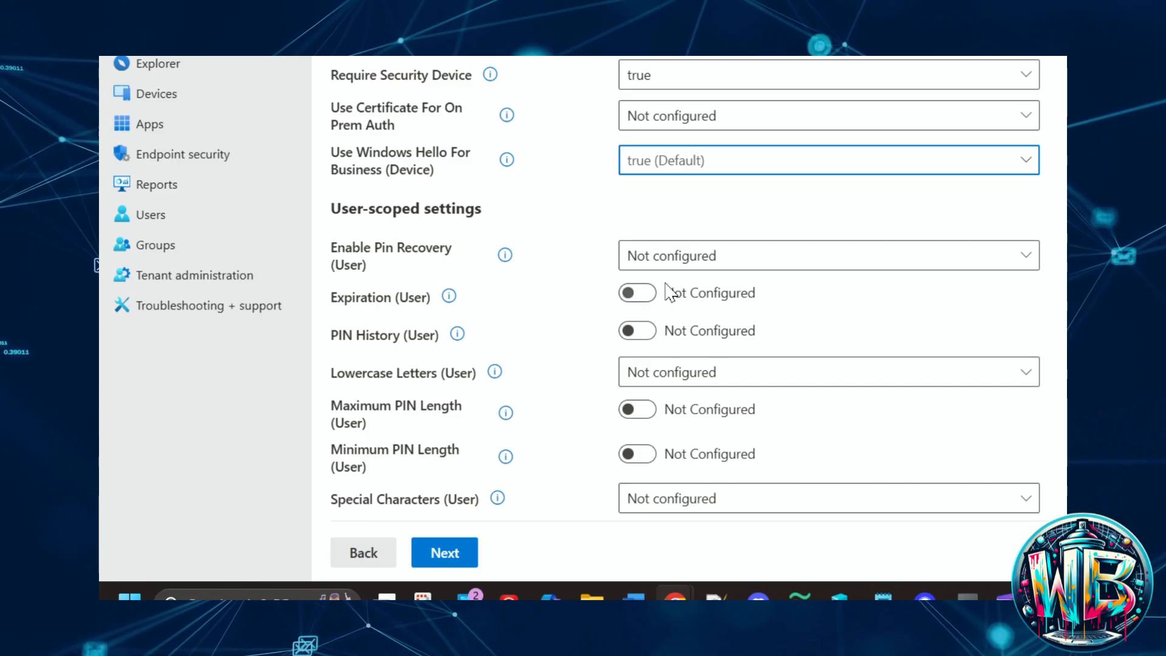
left_click(636, 294)
left_click(632, 321)
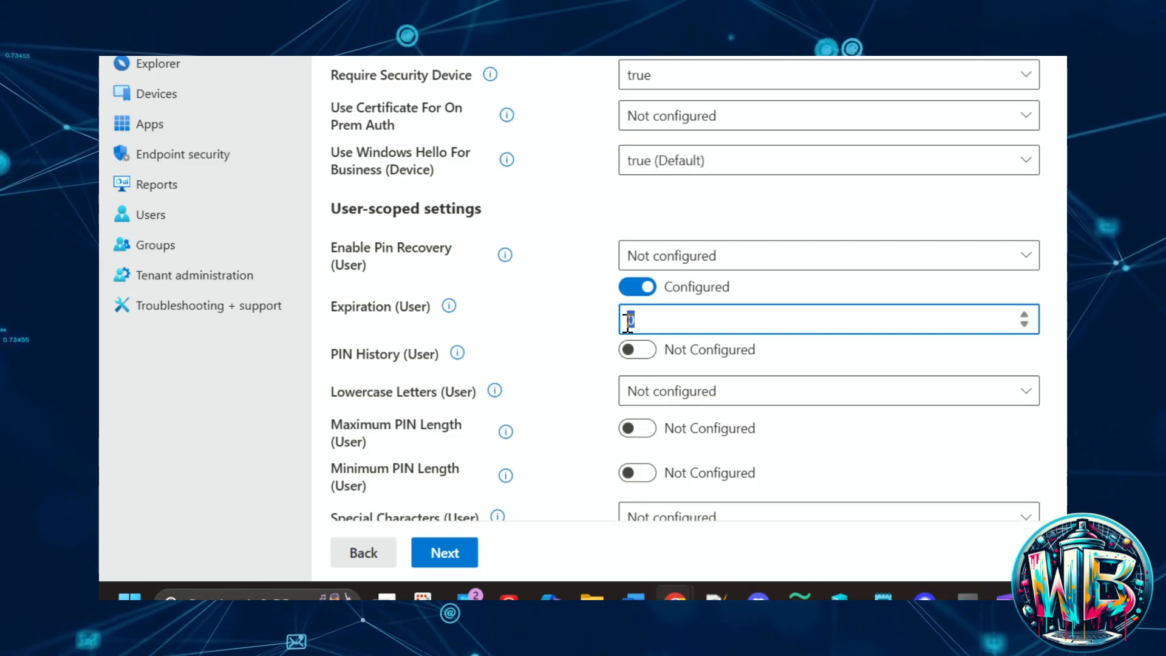
type("30")
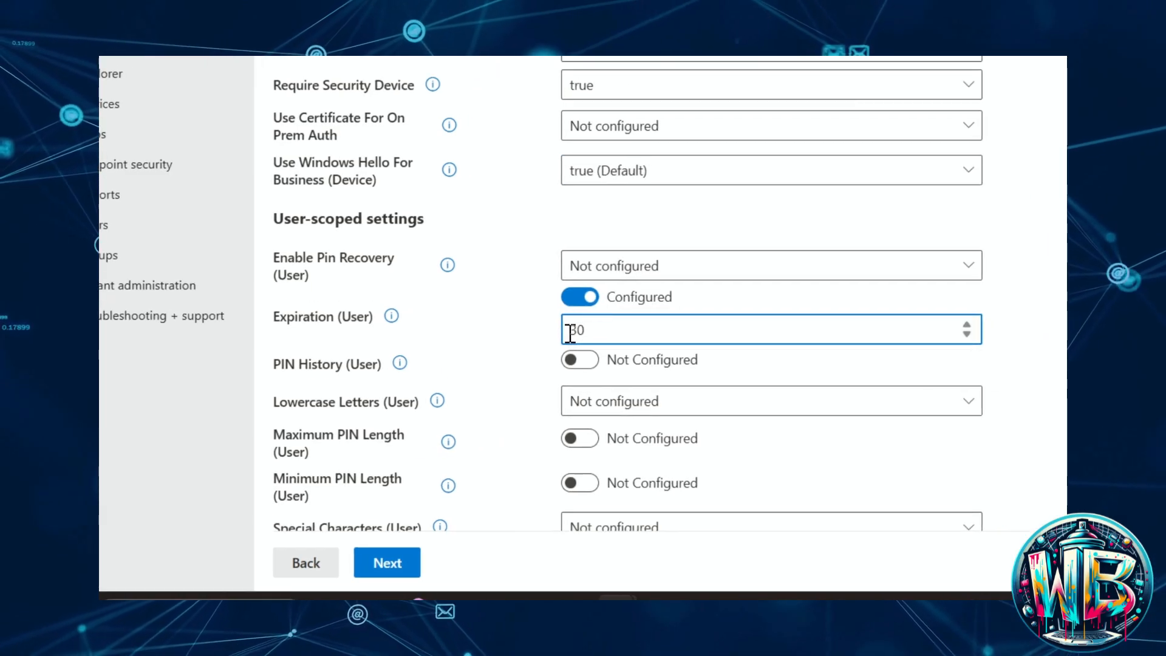
key("BackSpace")
type("0")
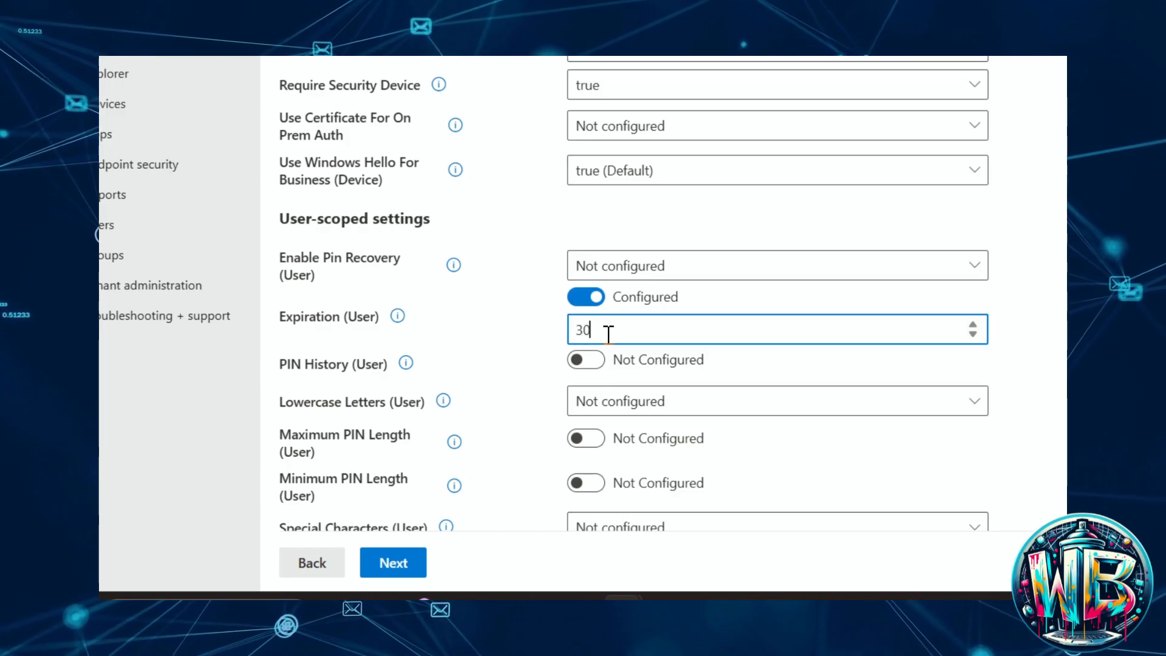
Step: Enable PIN History (User) with a value of 10 and set Lowercase Letters (User) to Allowed (Default)
left_click(607, 363)
left_click(597, 391)
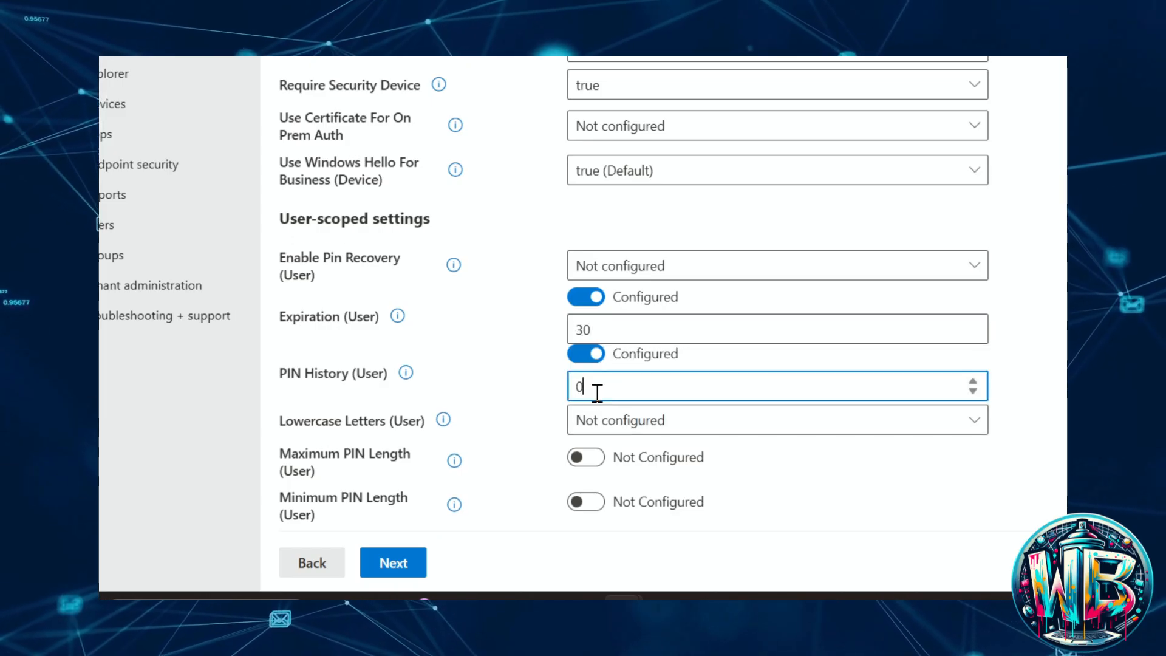
type("10")
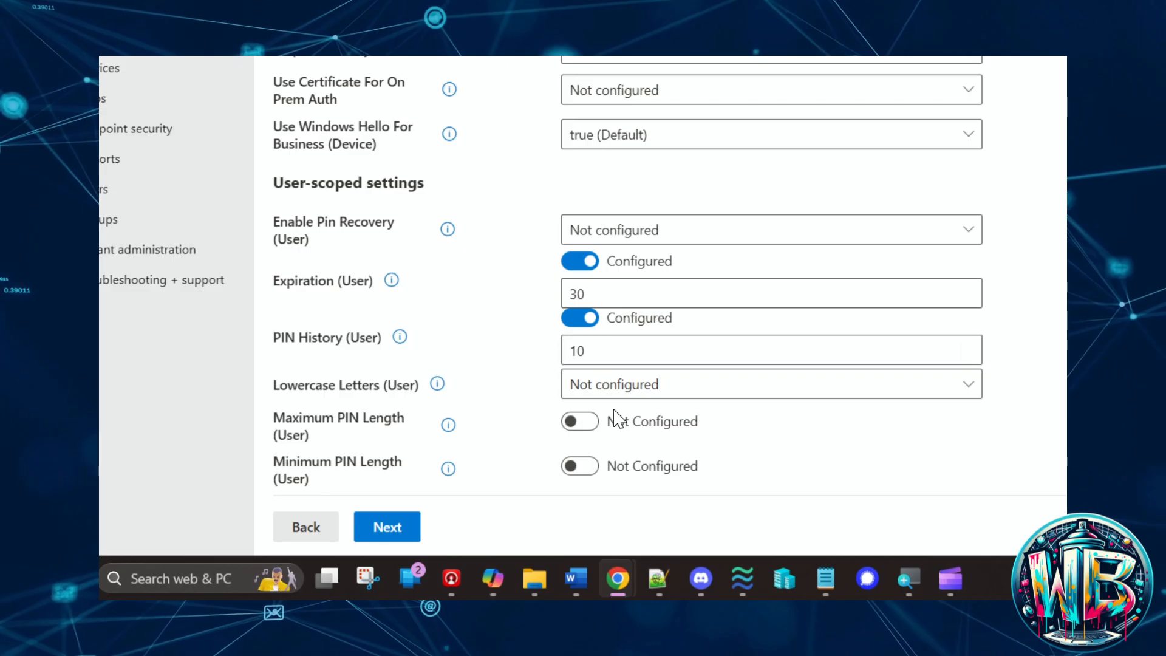
left_click(613, 396)
left_click(620, 451)
Step: Enable the Minimum PIN Length (User) setting and set it to 5
scroll(571, 425, "down", 3)
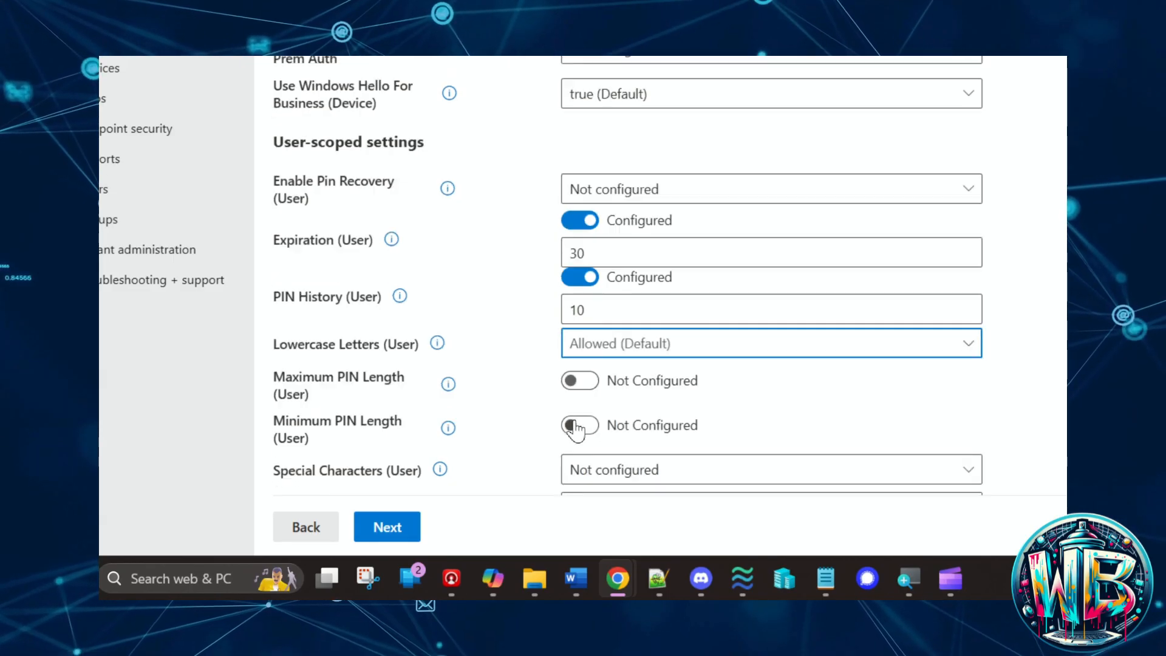
left_click(593, 313)
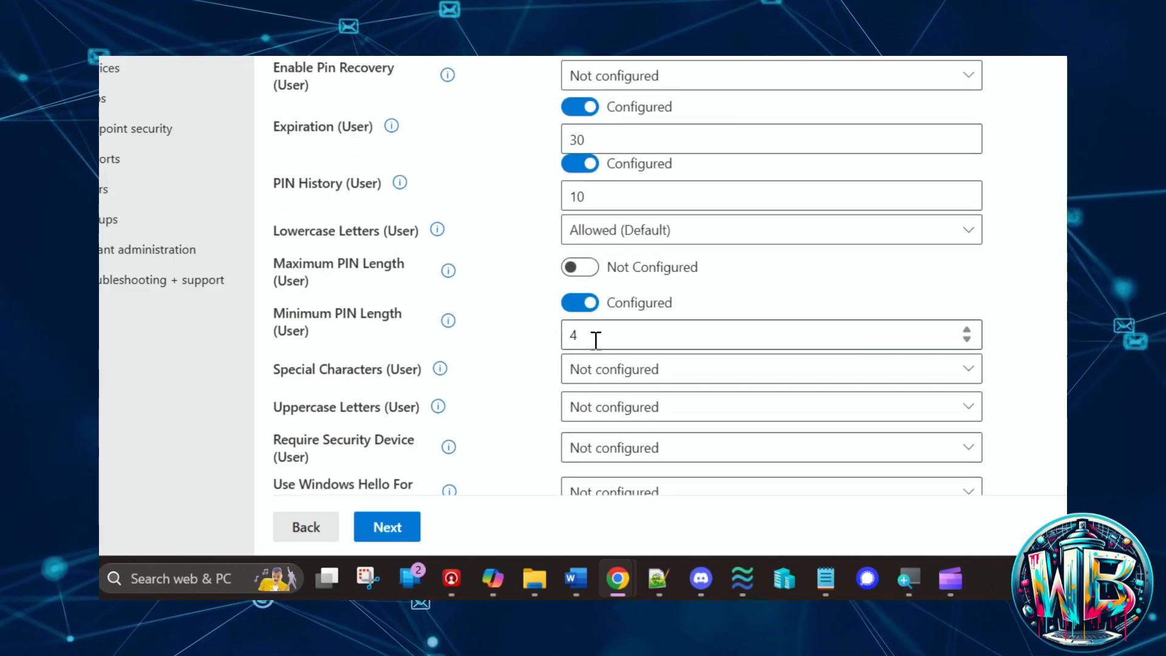
double_click(566, 334)
type("5")
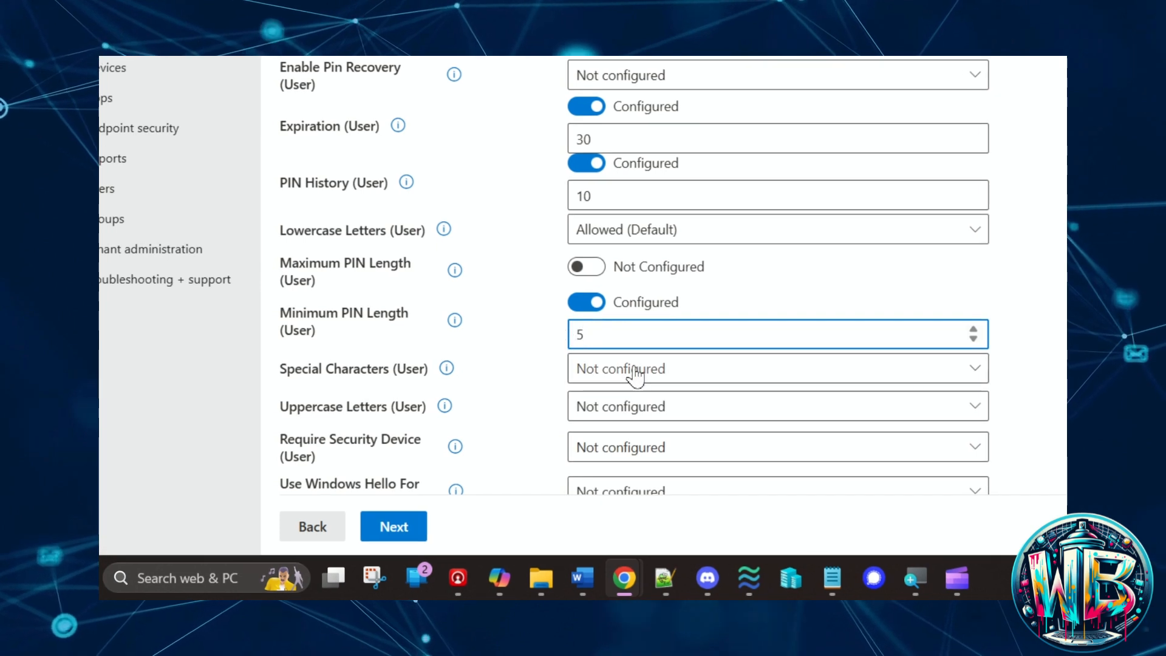
Step: Set Special Characters (User) to allow special characters in the PIN and Uppercase Letters (User) to Allowed (Default)
left_click(626, 370)
left_click(646, 442)
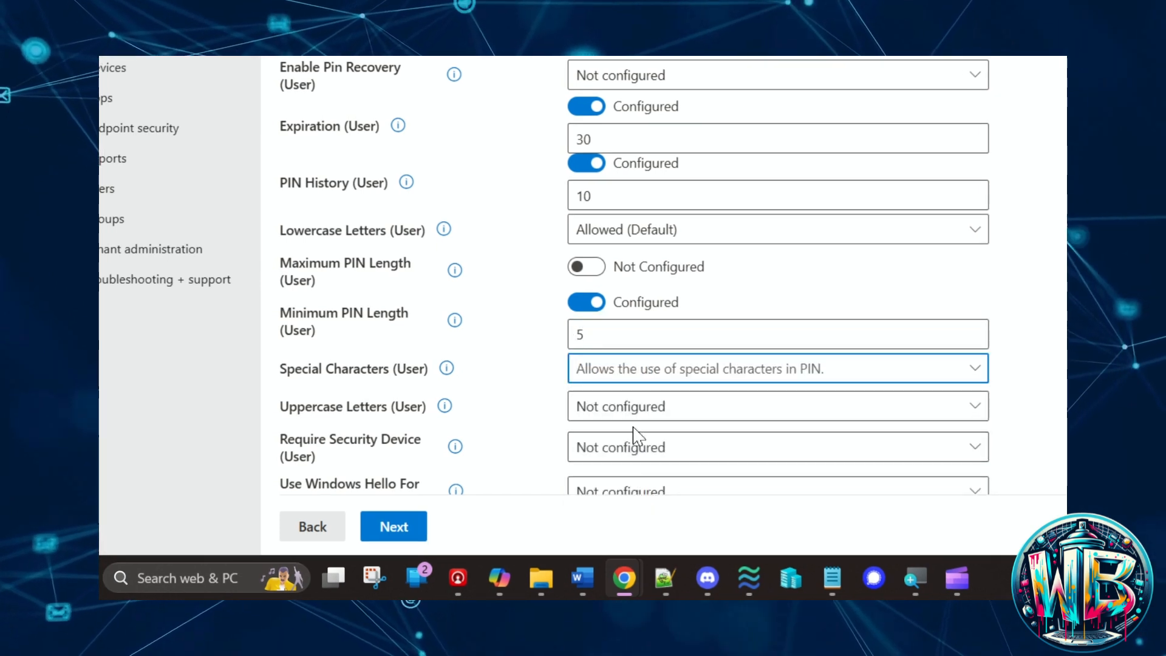
left_click(632, 419)
left_click(620, 306)
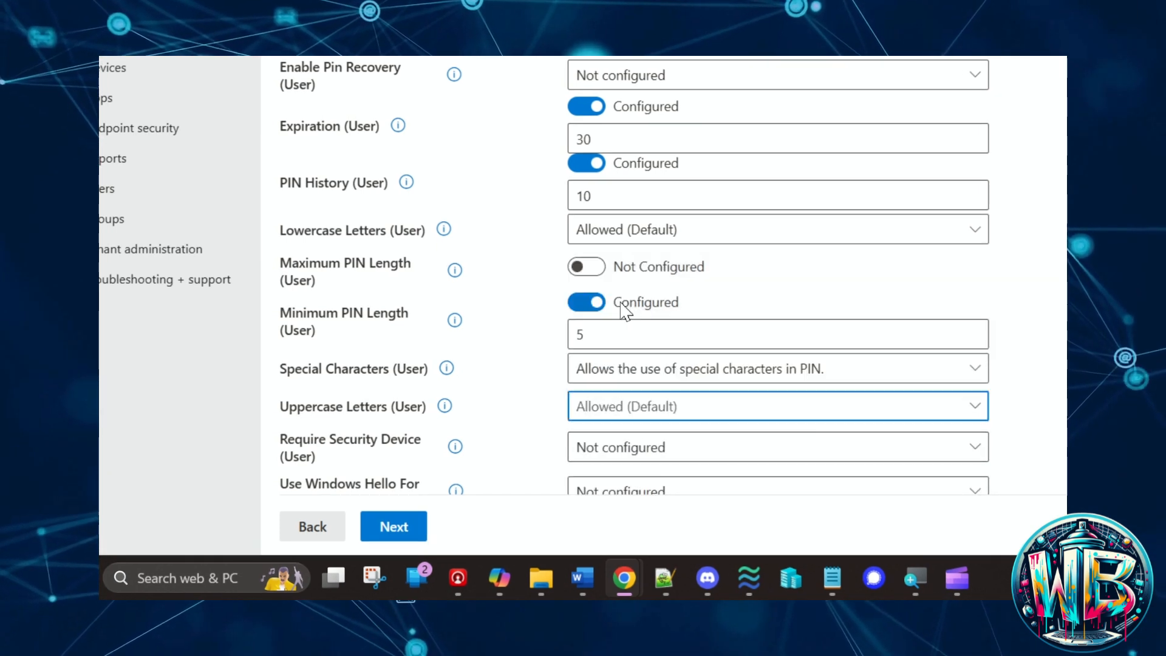
Step: Set Use Windows Hello For Business (User) to true (Default) in the user-scoped settings
scroll(624, 482, "up", 2)
scroll(620, 463, "down", 2)
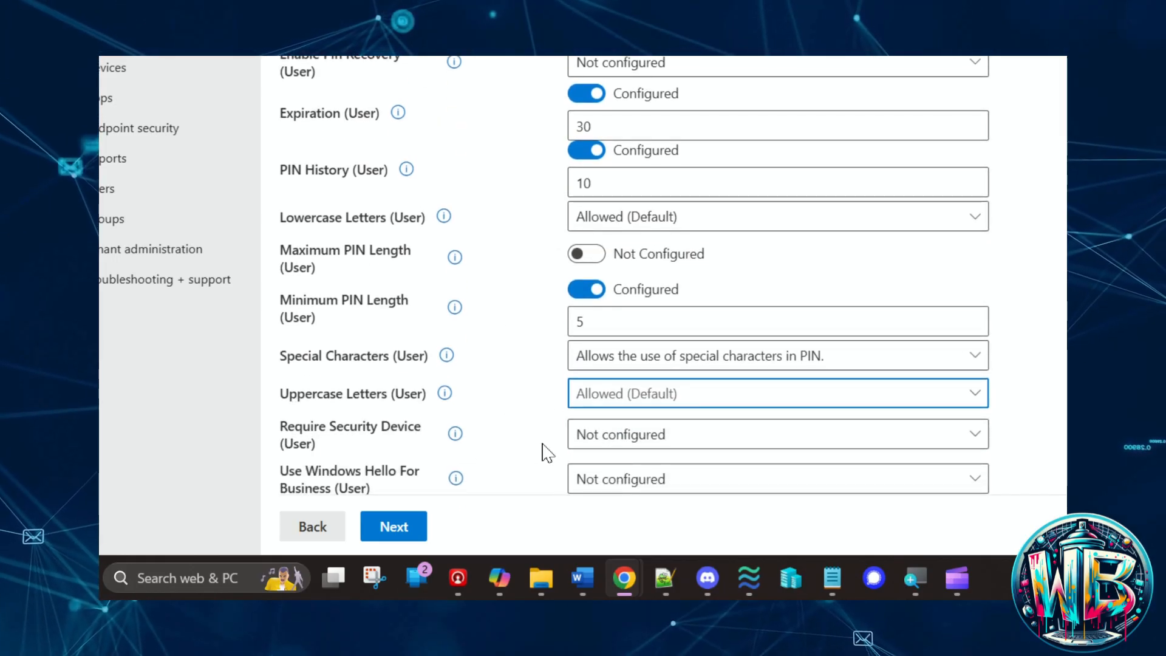
left_click(656, 486)
left_click(626, 448)
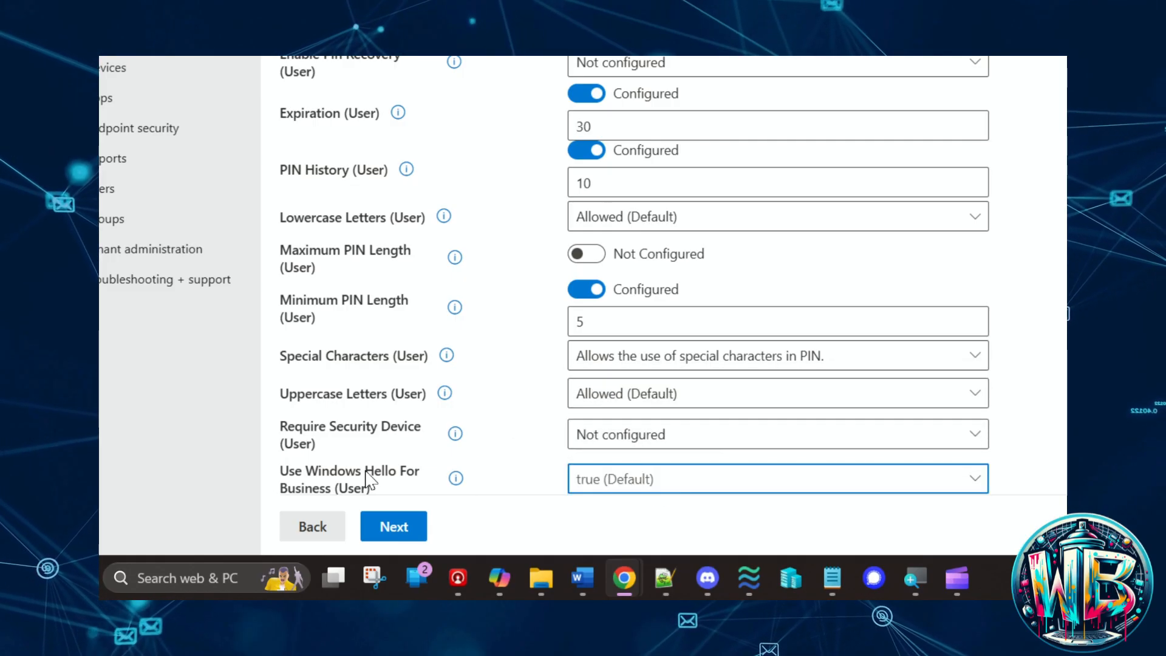
Step: Review the configured settings, keep the Default scope tag and advance the policy creation to Assignments
scroll(445, 431, "up", 5)
scroll(413, 461, "down", 5)
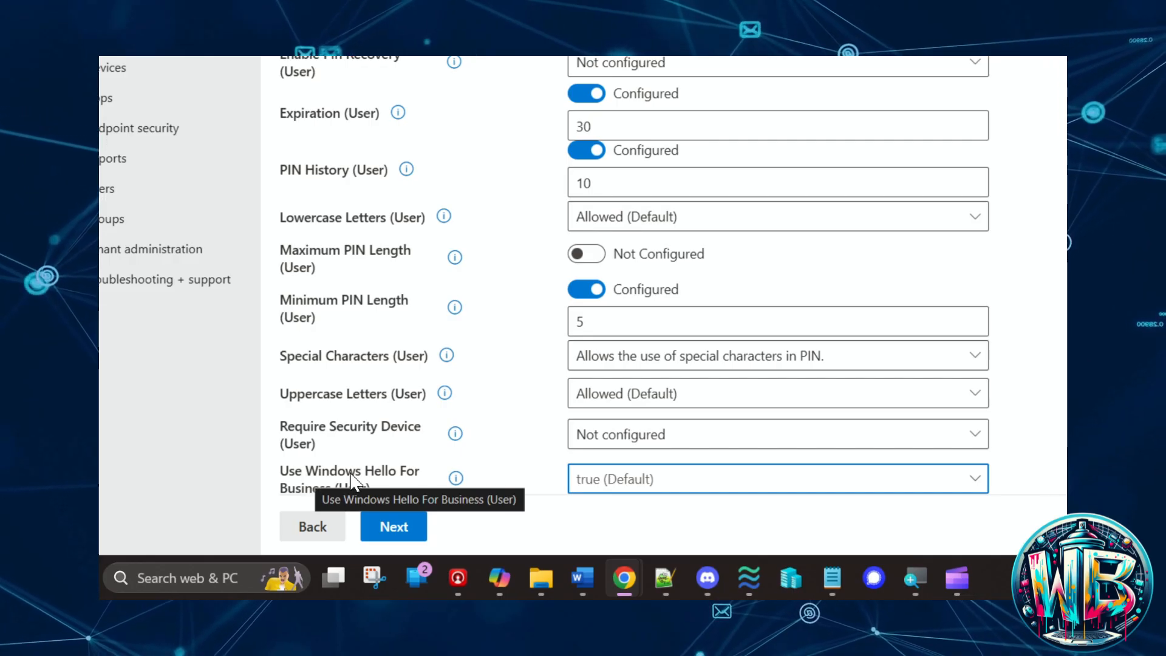
left_click(416, 533)
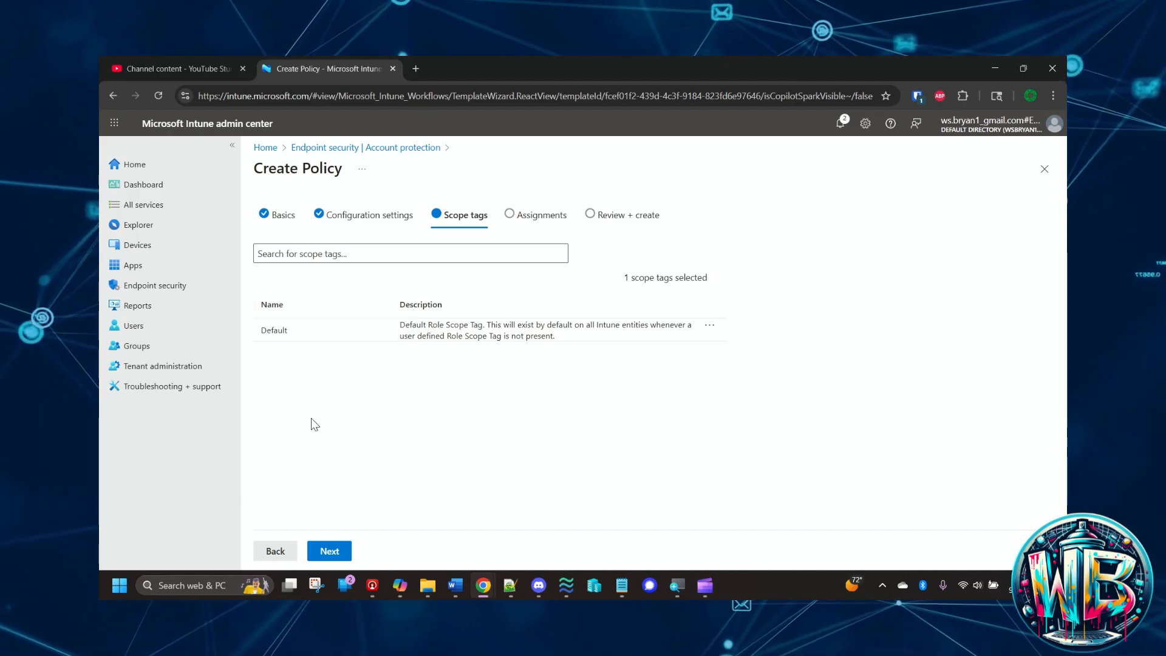
left_click(323, 550)
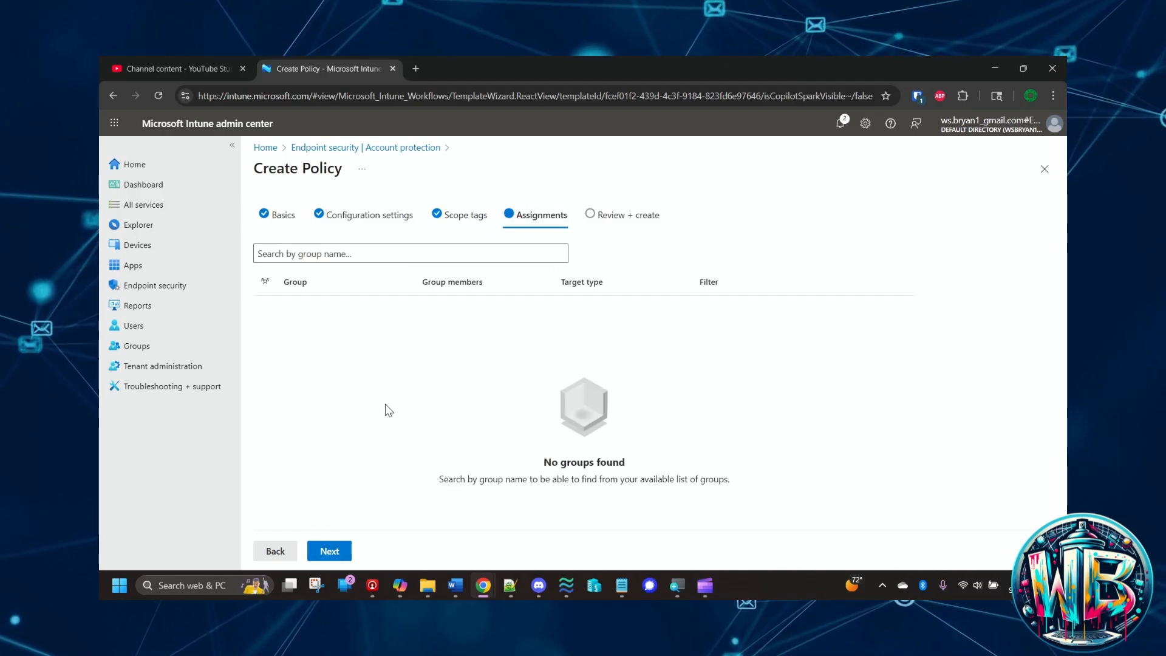
Step: Add the Windows Devices group to the policy's assignments with the target type Include
left_click(316, 255)
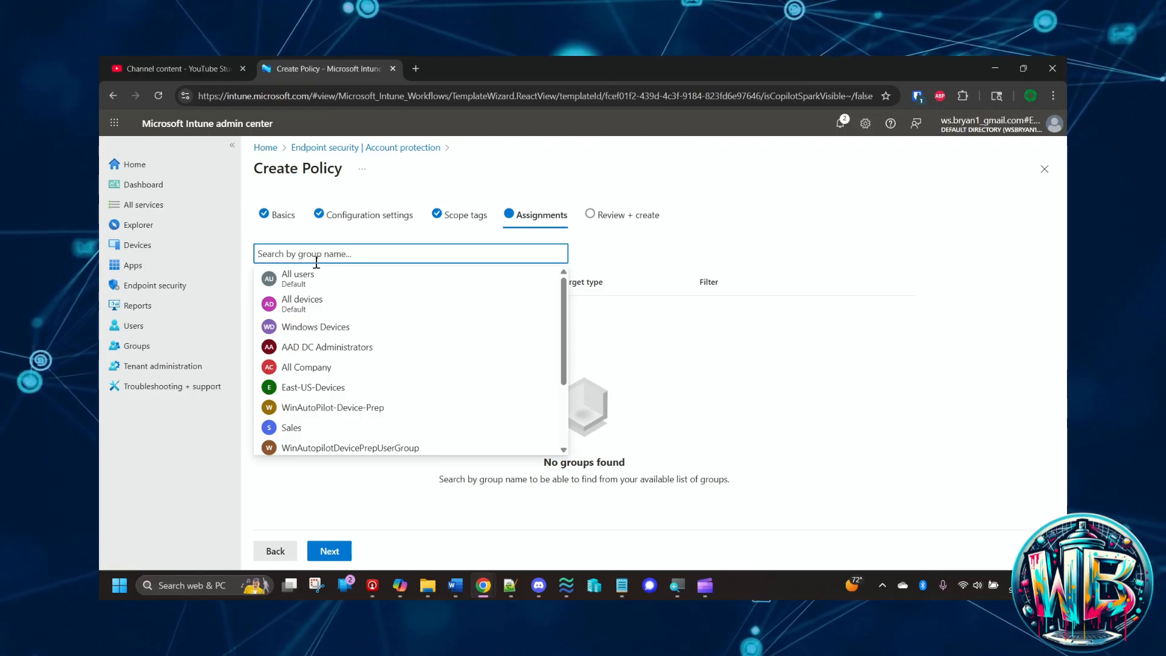
left_click(316, 327)
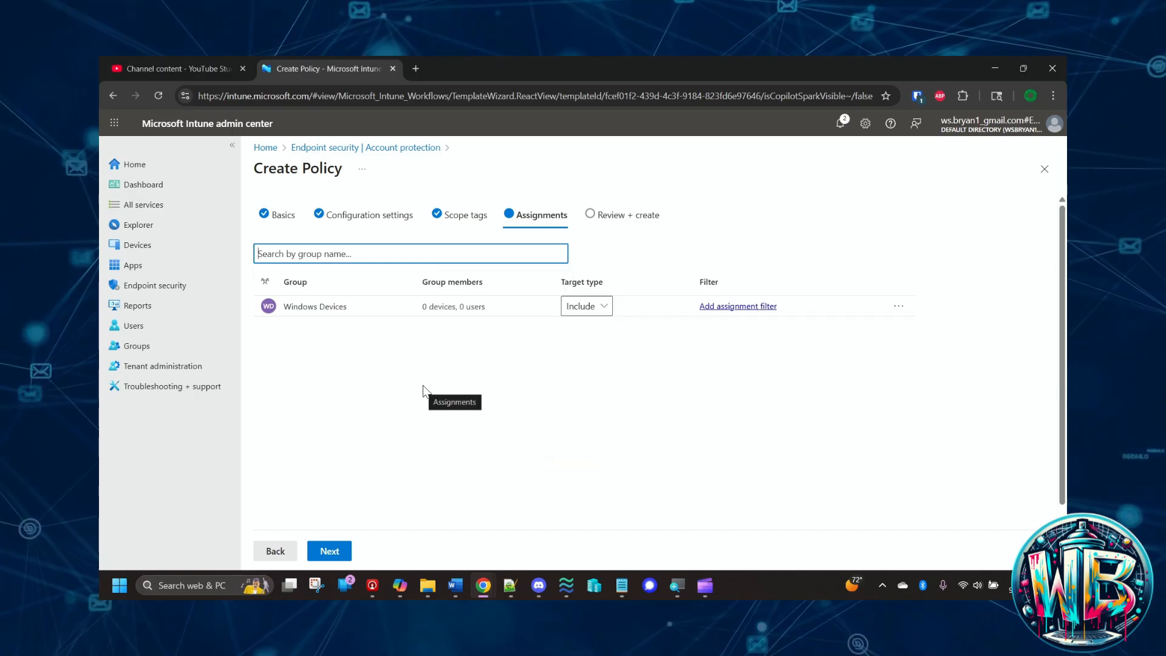
left_click(604, 307)
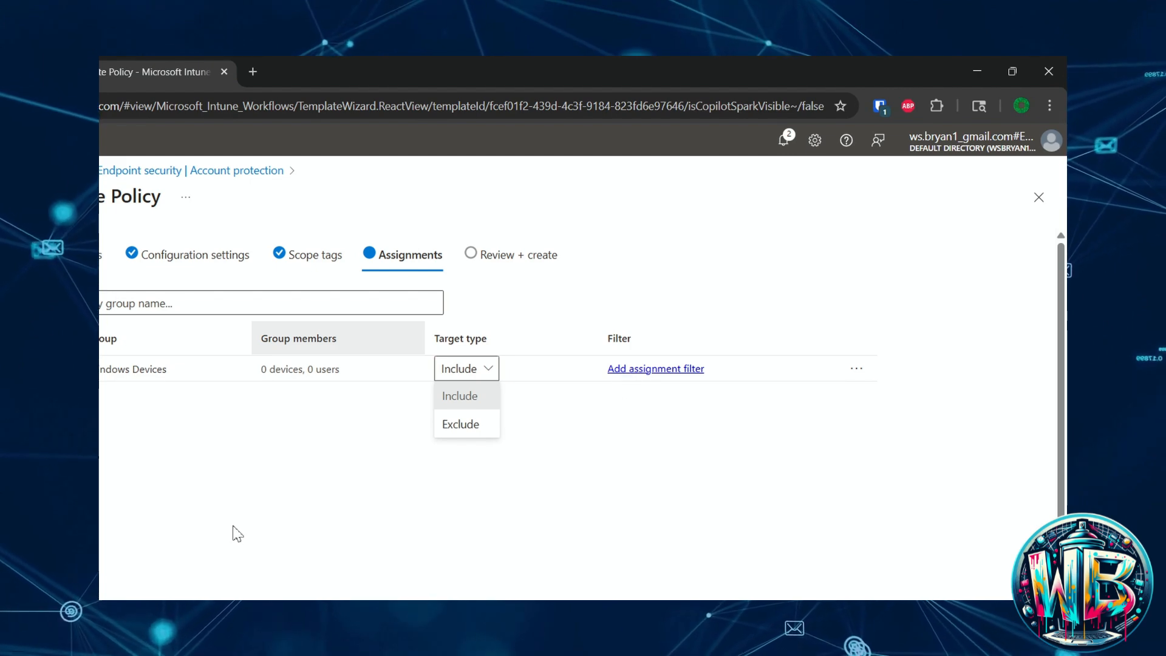
left_click(233, 526)
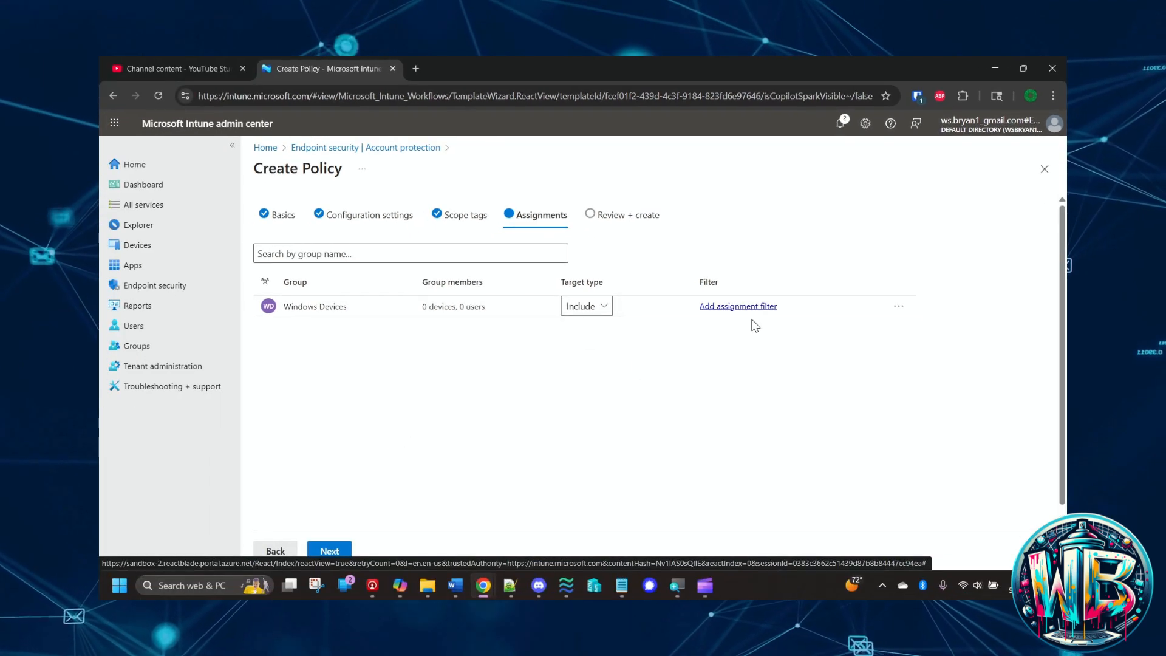
Step: Add the Device-Ver-01 assignment filter in Include mode to the Windows Devices group
left_click(748, 306)
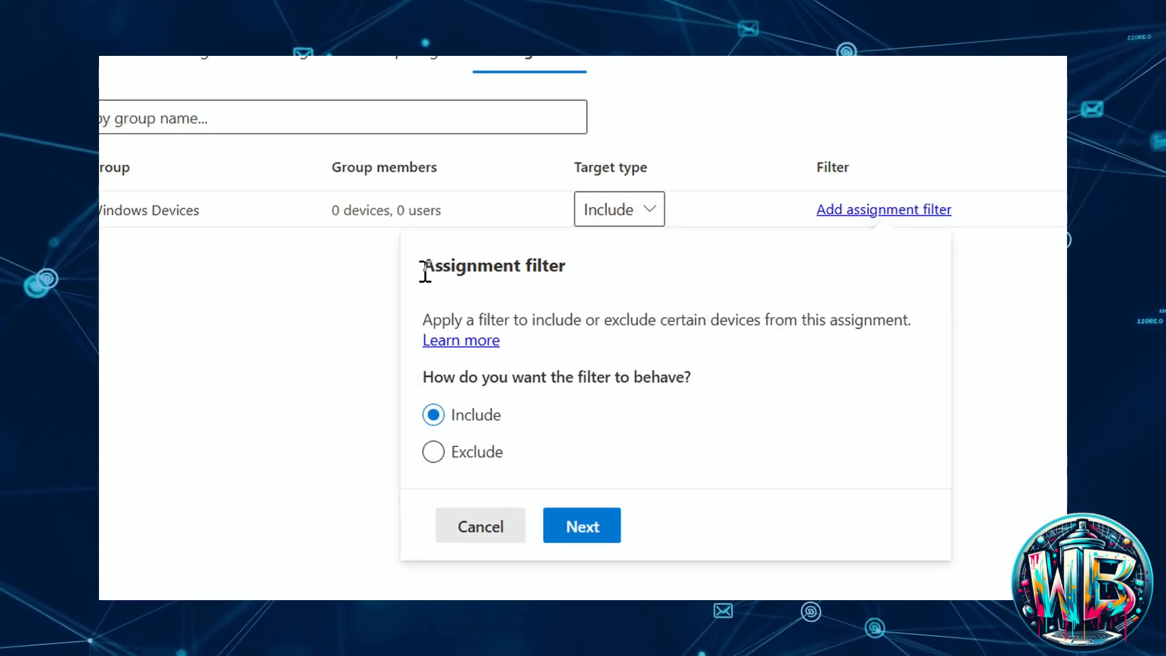
left_click_drag(424, 272, 600, 287)
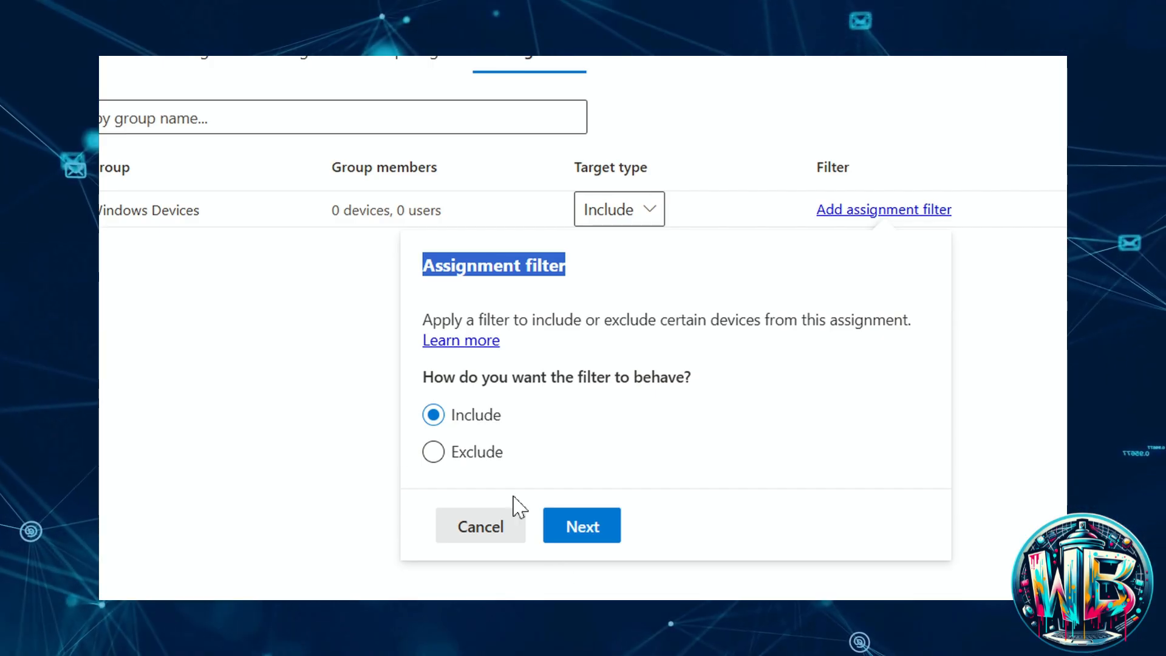
left_click(577, 526)
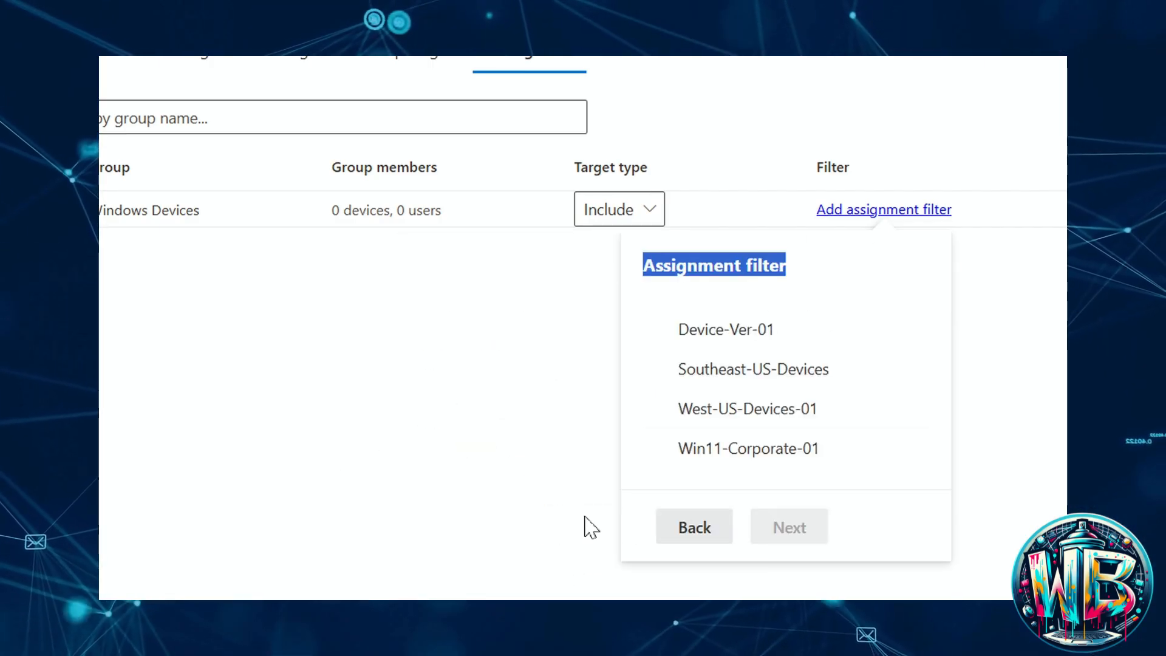
left_click(776, 331)
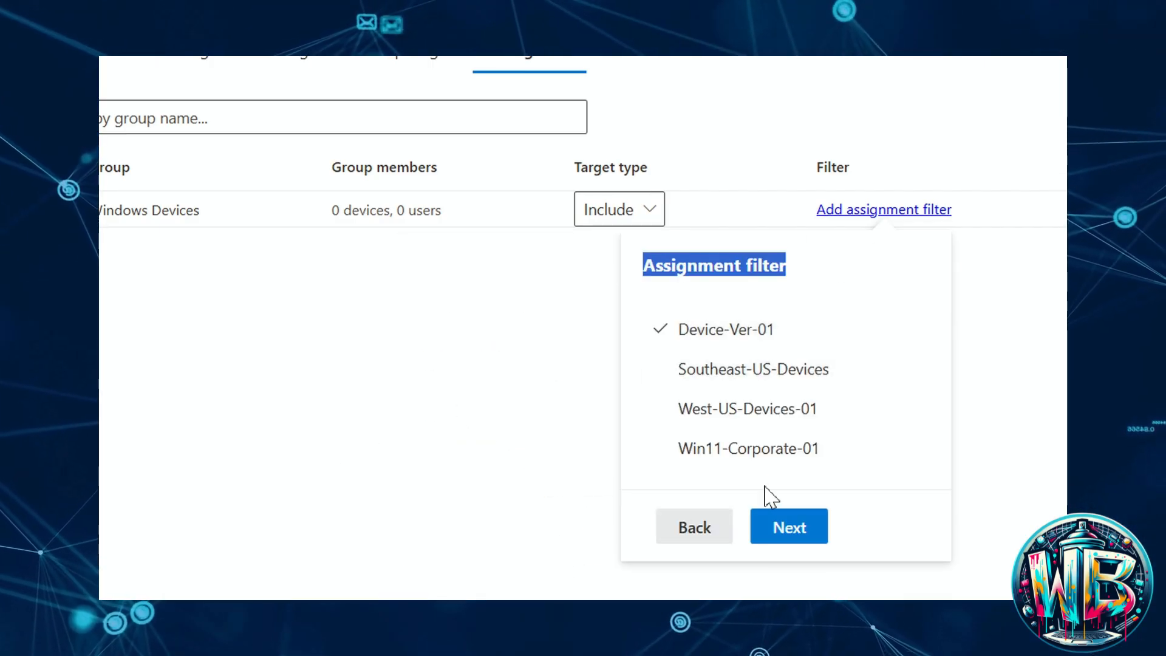
left_click(780, 525)
scroll(743, 443, "up", 1)
left_click(837, 485)
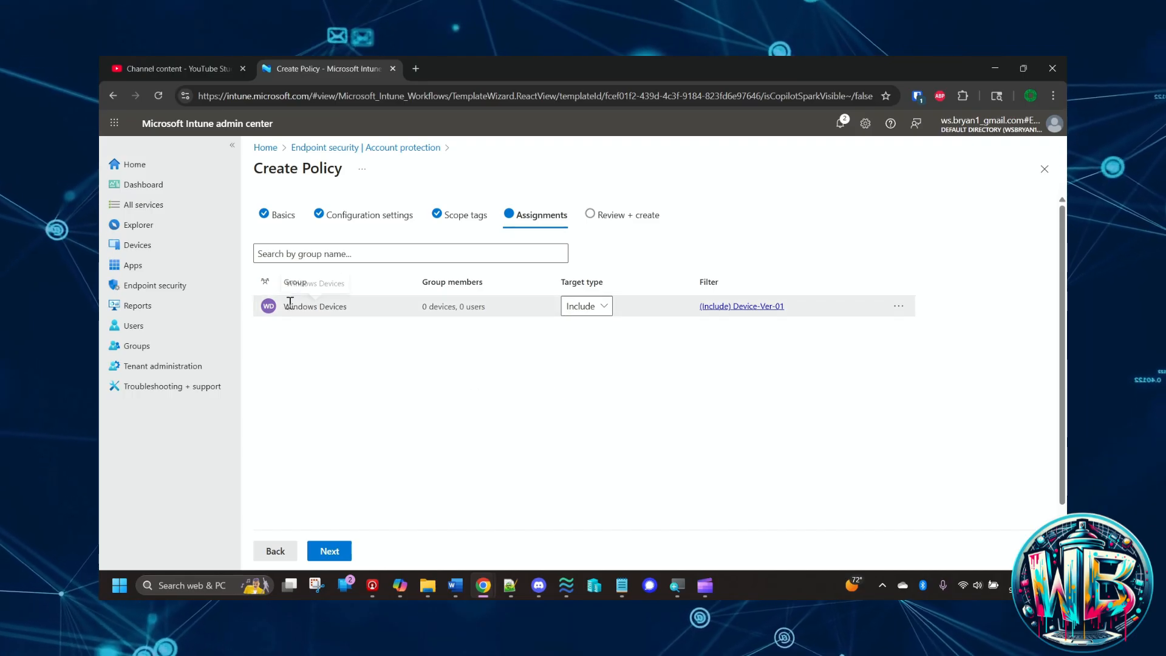
Step: Return from the review stage to Assignments and inspect the filter behavior options for the Windows Devices group
left_click(326, 549)
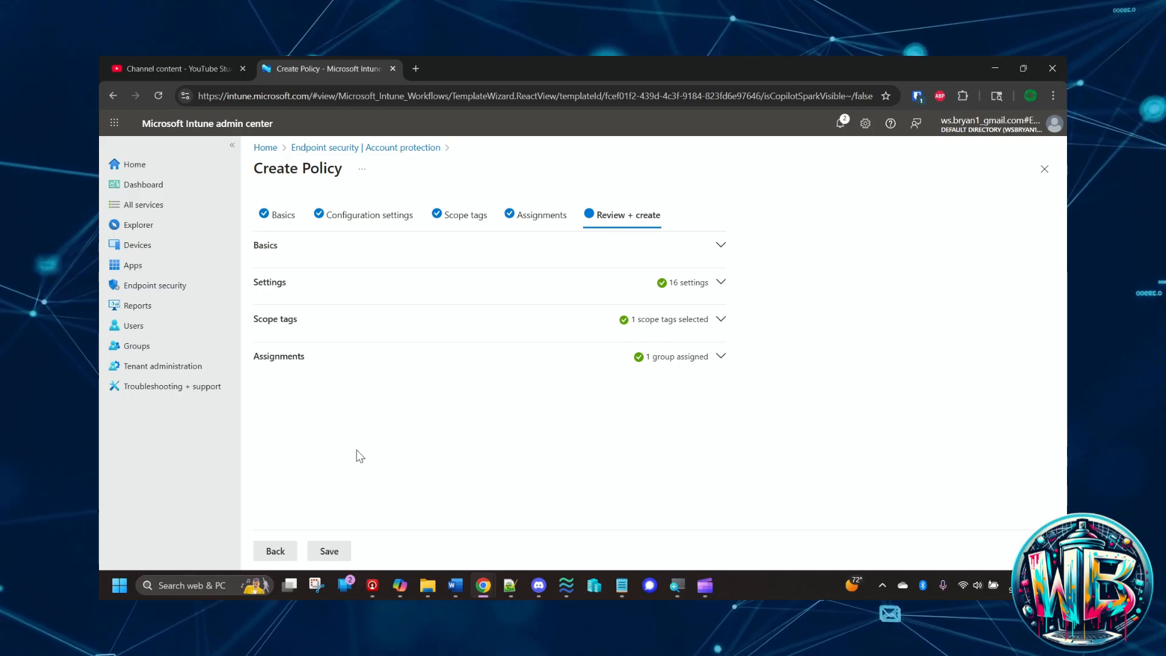
left_click(533, 217)
left_click(722, 307)
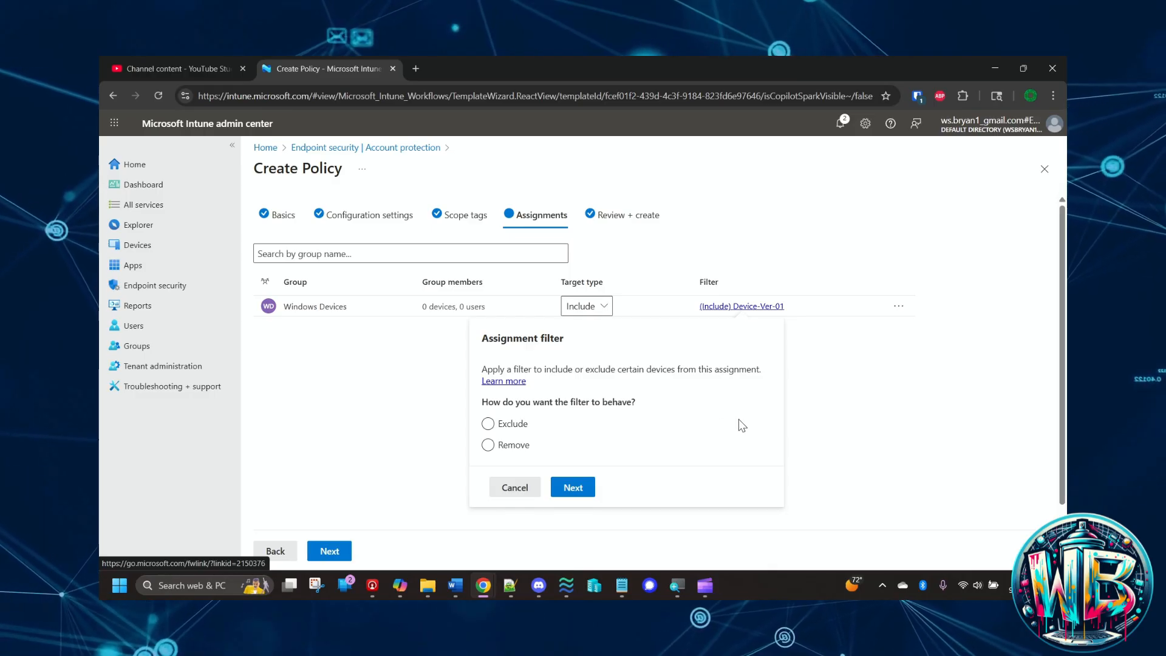
left_click(449, 415)
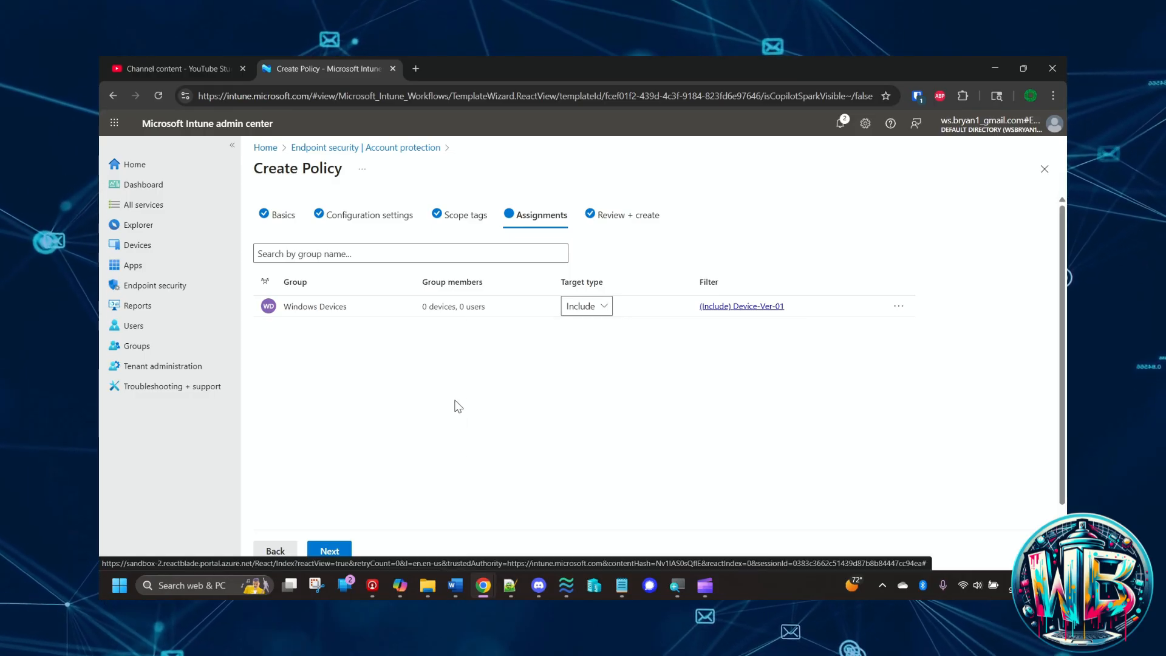
scroll(458, 406, "down", 1)
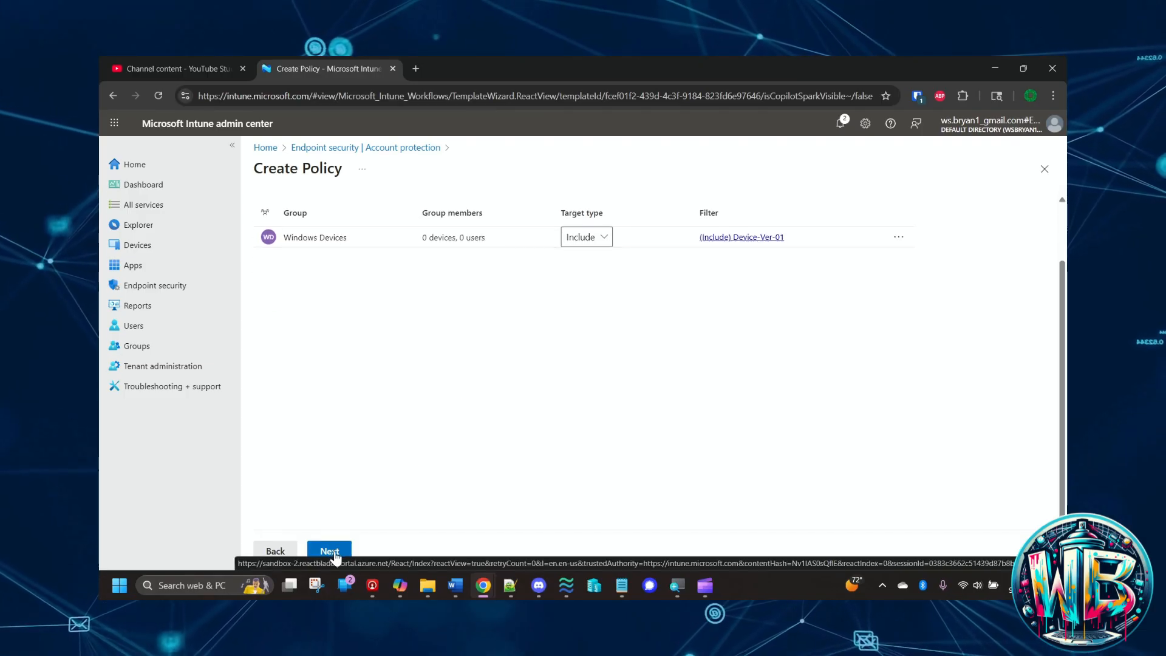
scroll(461, 367, "up", 1)
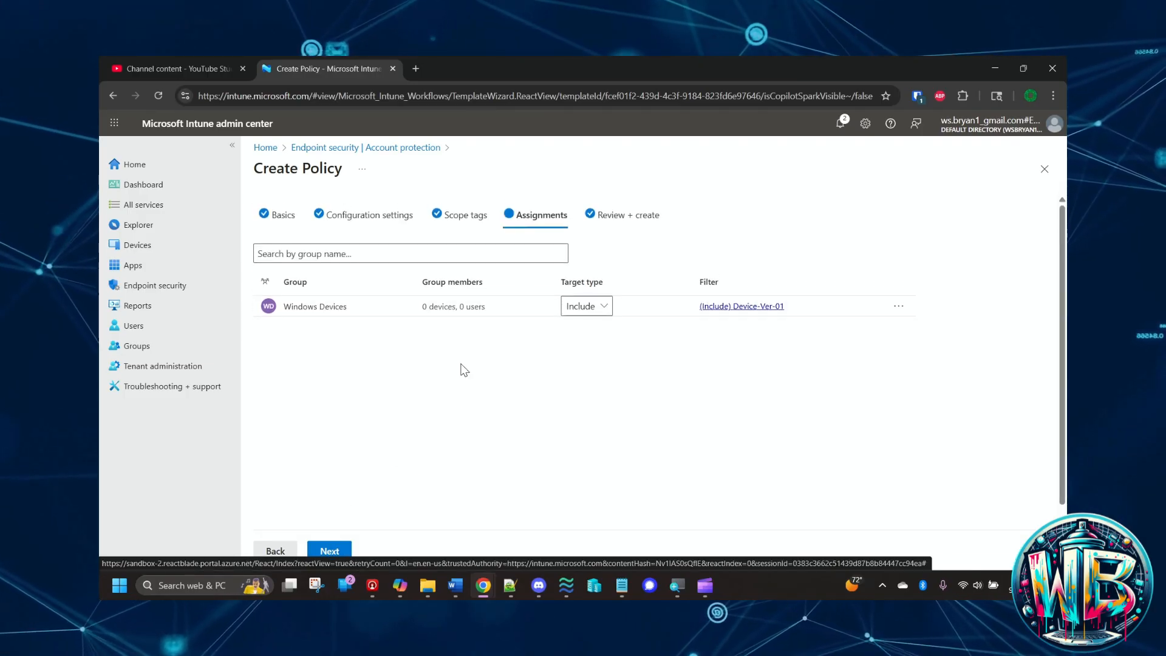
Step: Advance to Review + create, check the summarized Windows Hello For Business settings and save the policy
left_click(339, 551)
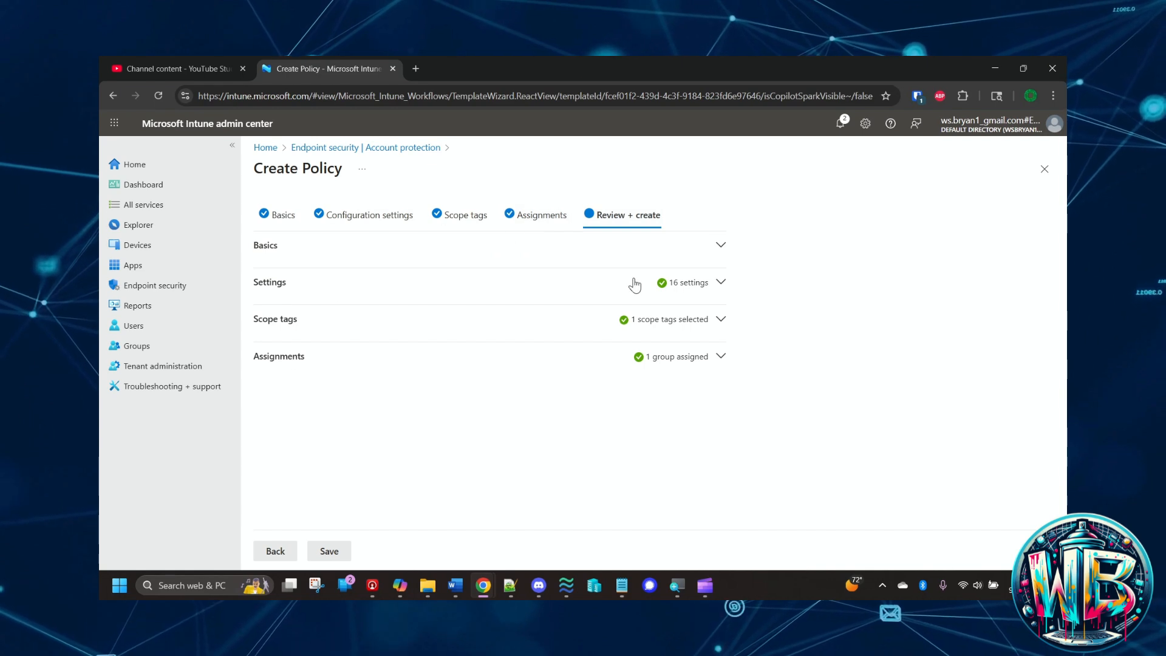
left_click(721, 249)
left_click(722, 247)
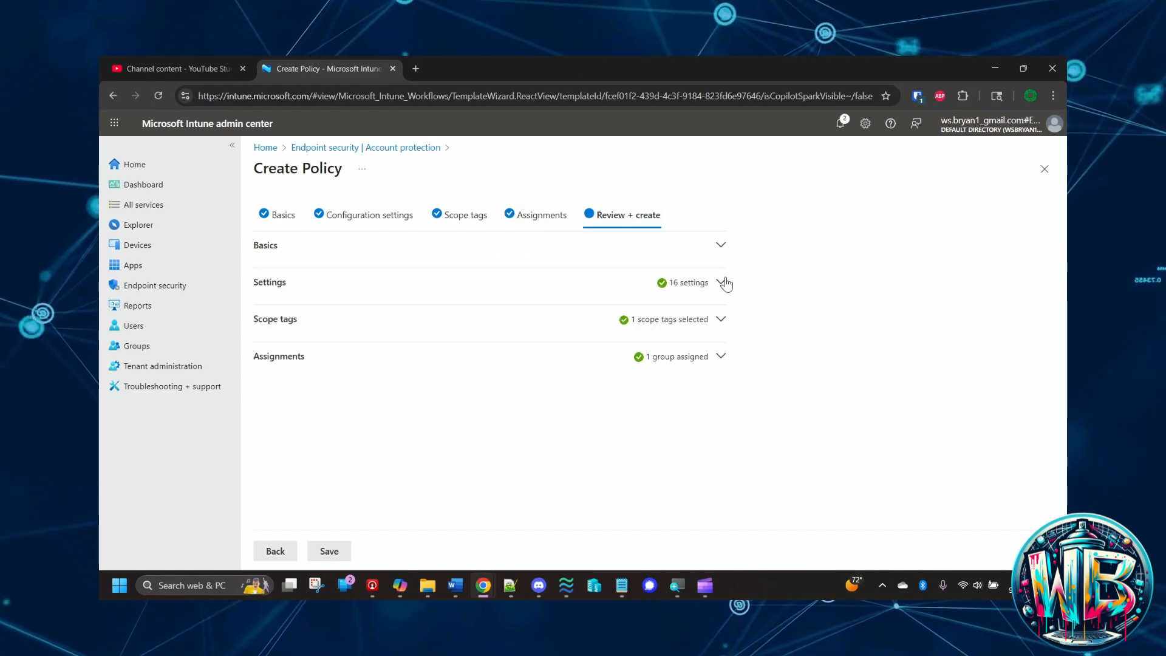
left_click(722, 283)
scroll(668, 310, "down", 3)
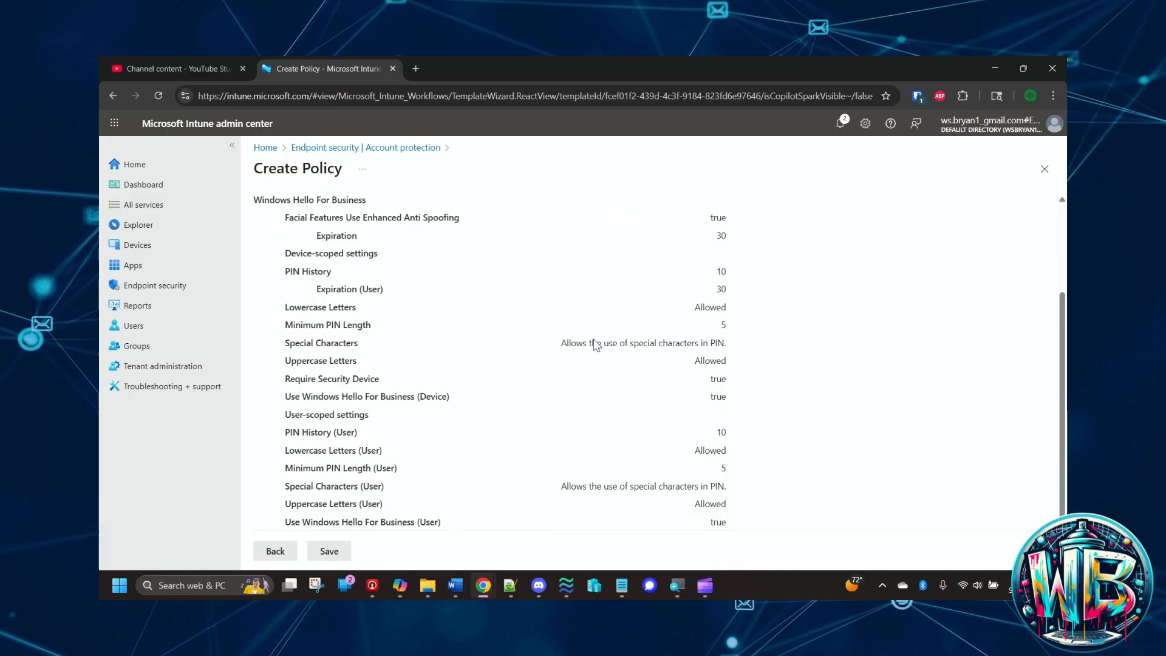
scroll(631, 334, "up", 4)
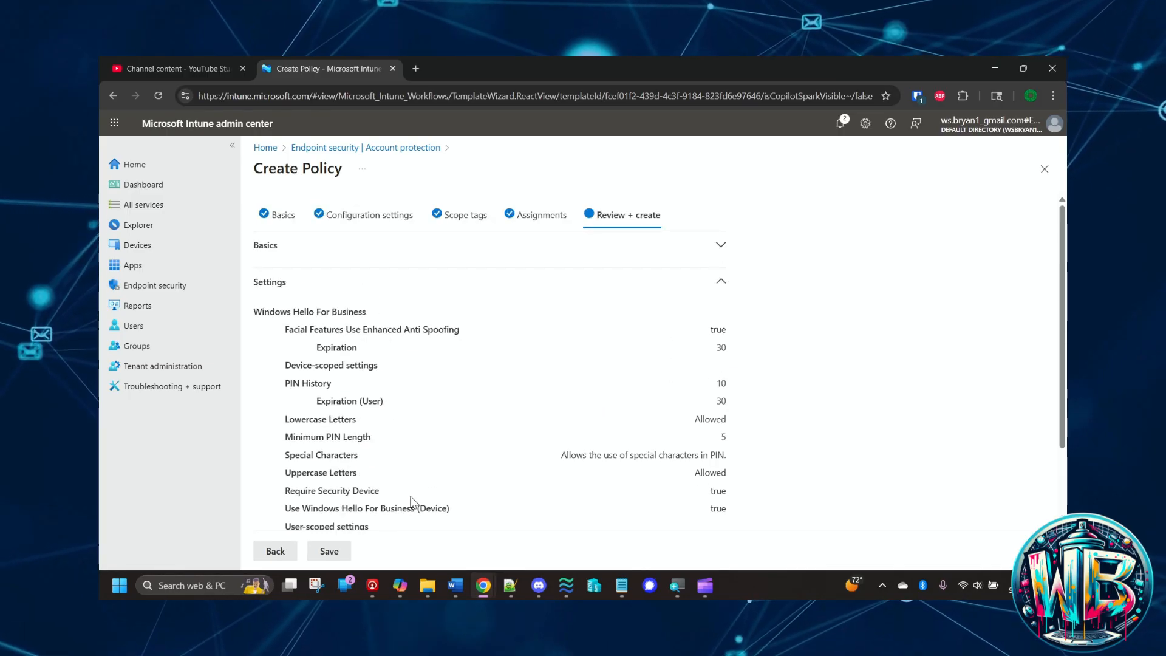
left_click(720, 282)
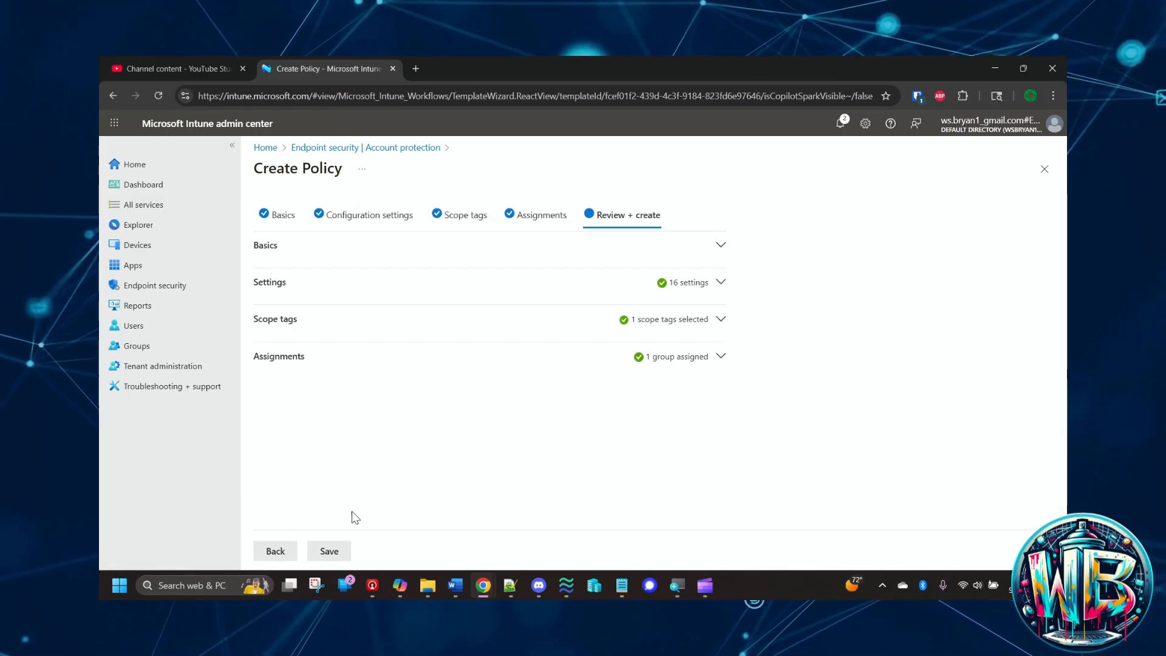
left_click(329, 550)
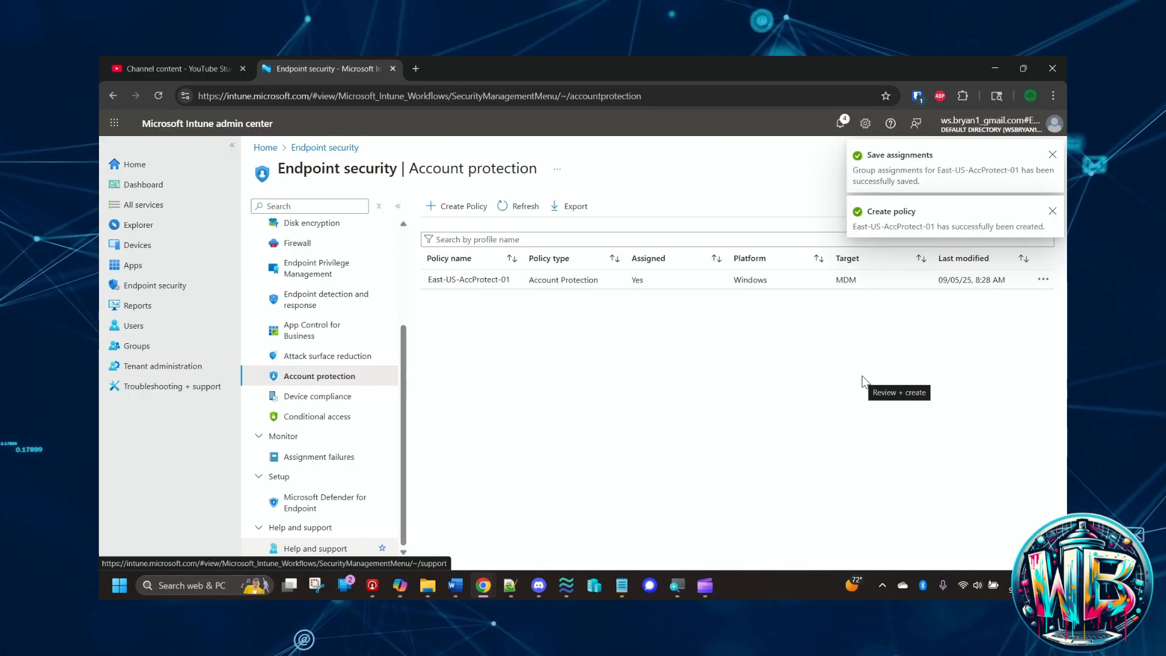
Step: Open the East-US-AccProtect-01 policy, view its Per setting status report and return to the policy overview
left_click(442, 283)
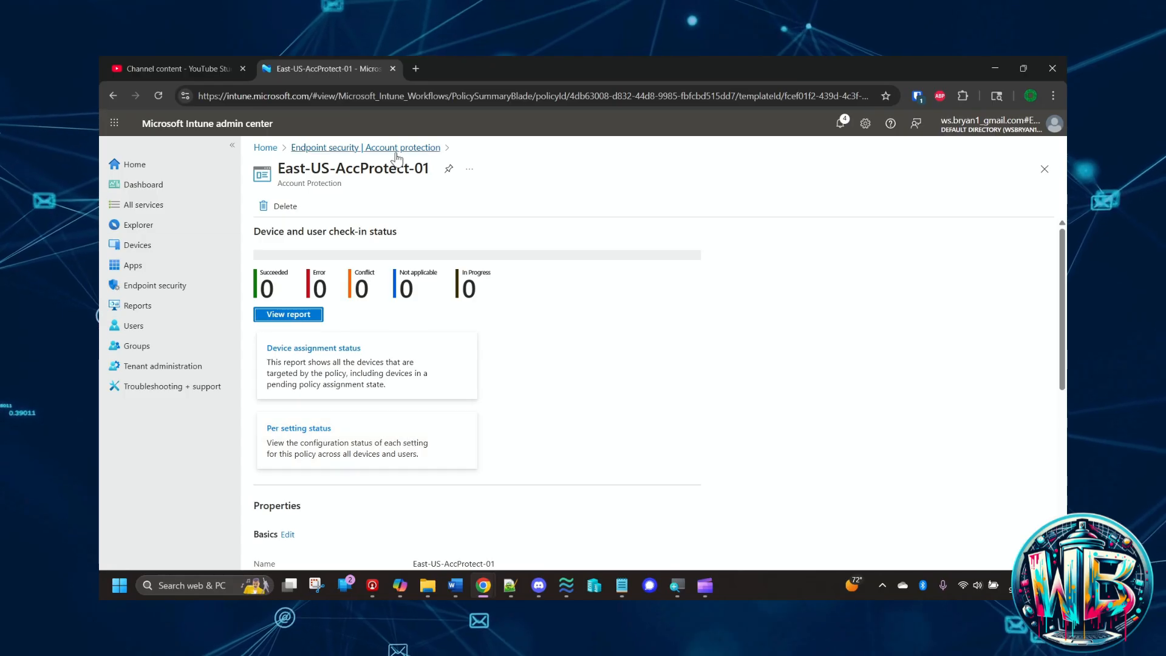
left_click(366, 147)
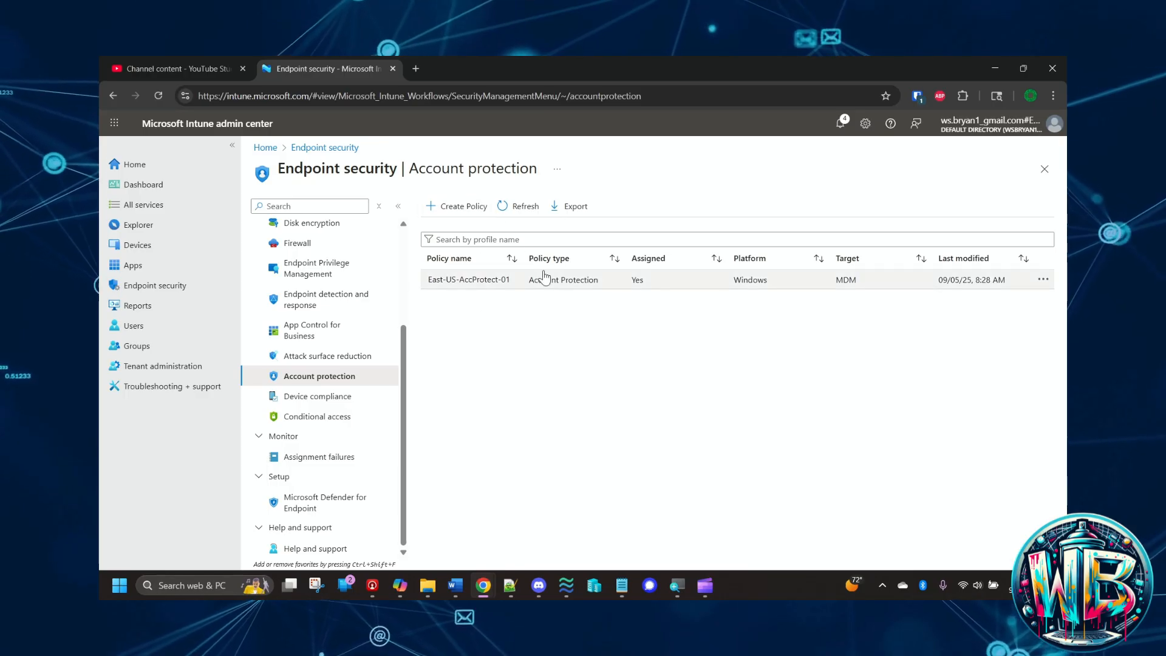
left_click(459, 282)
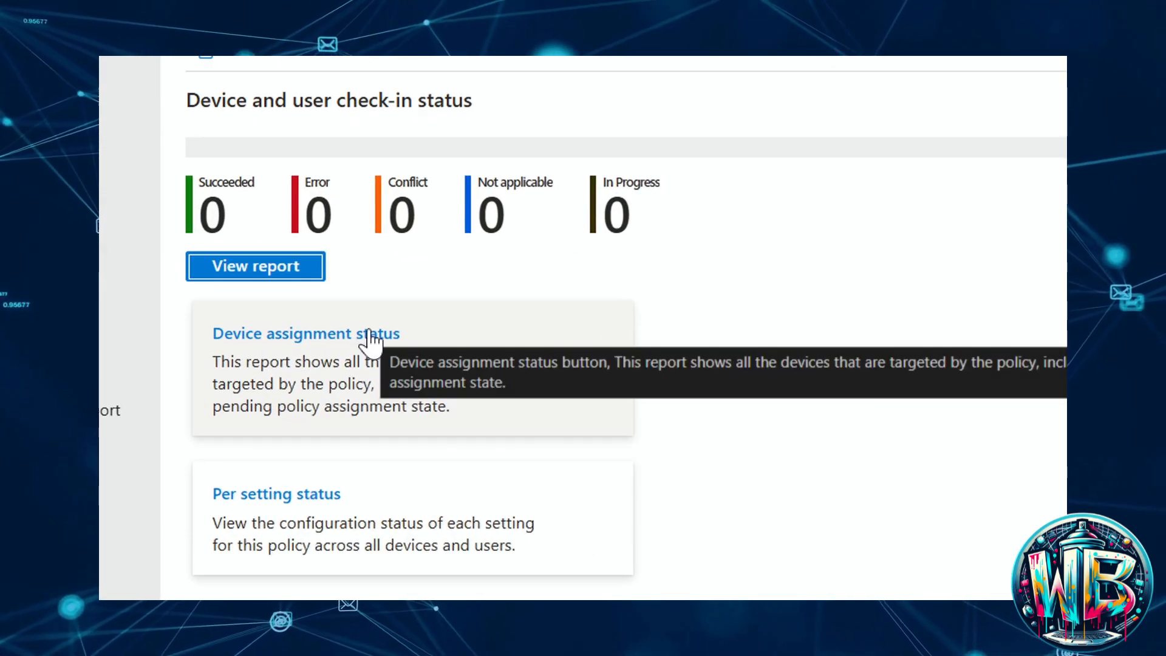
left_click(277, 494)
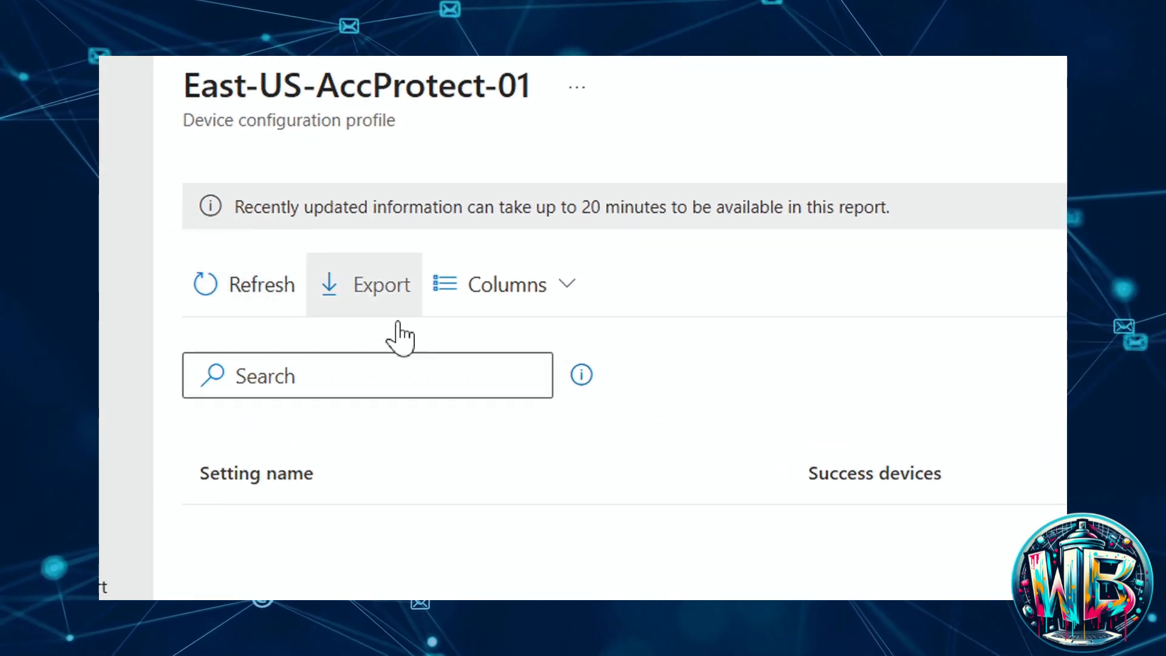
left_click_drag(588, 197, 885, 198)
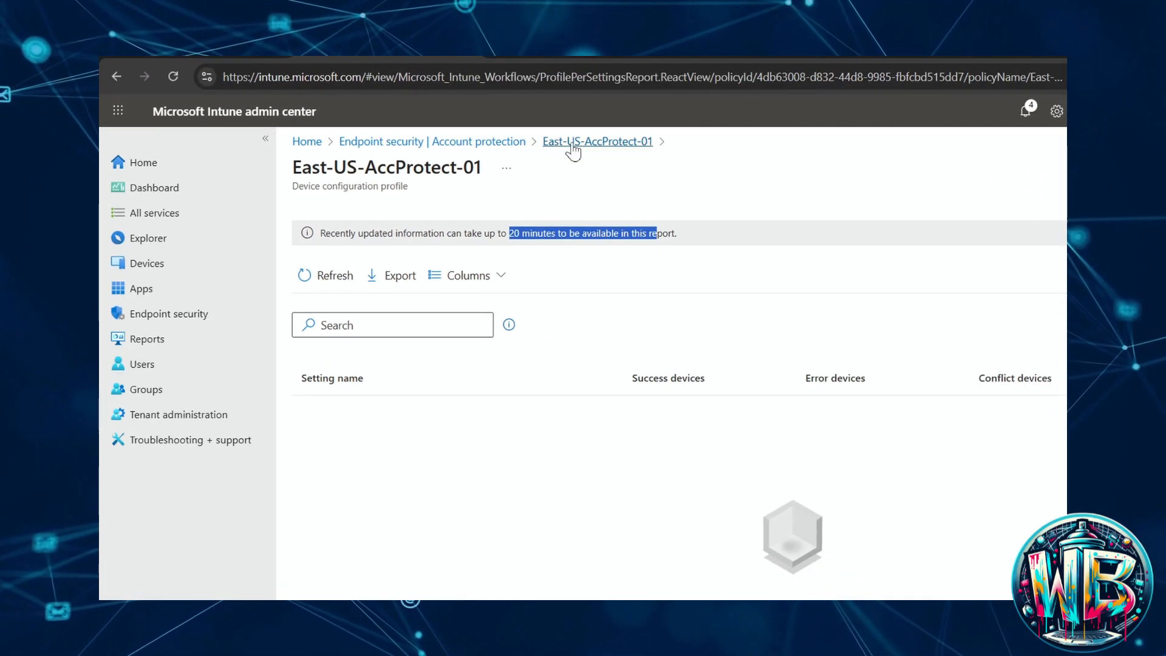
left_click(564, 143)
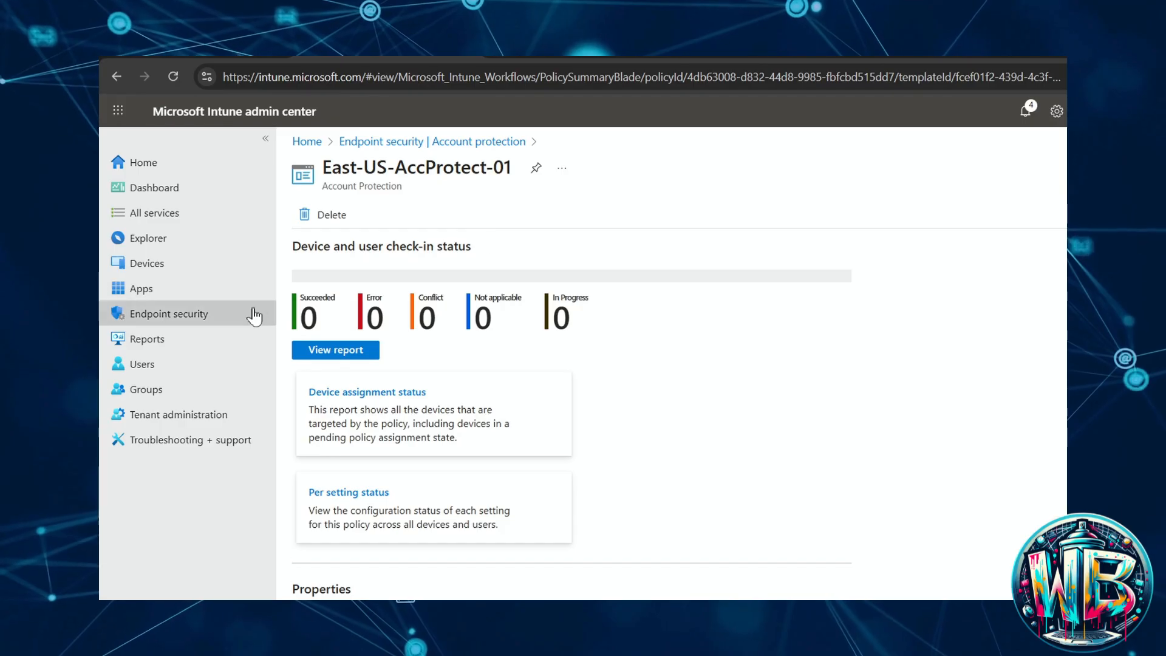
Step: Edit the policy's assignments to remove the Device-Ver-01 filter from Windows Devices, save, and check the included groups
scroll(365, 361, "down", 5)
scroll(369, 360, "up", 1)
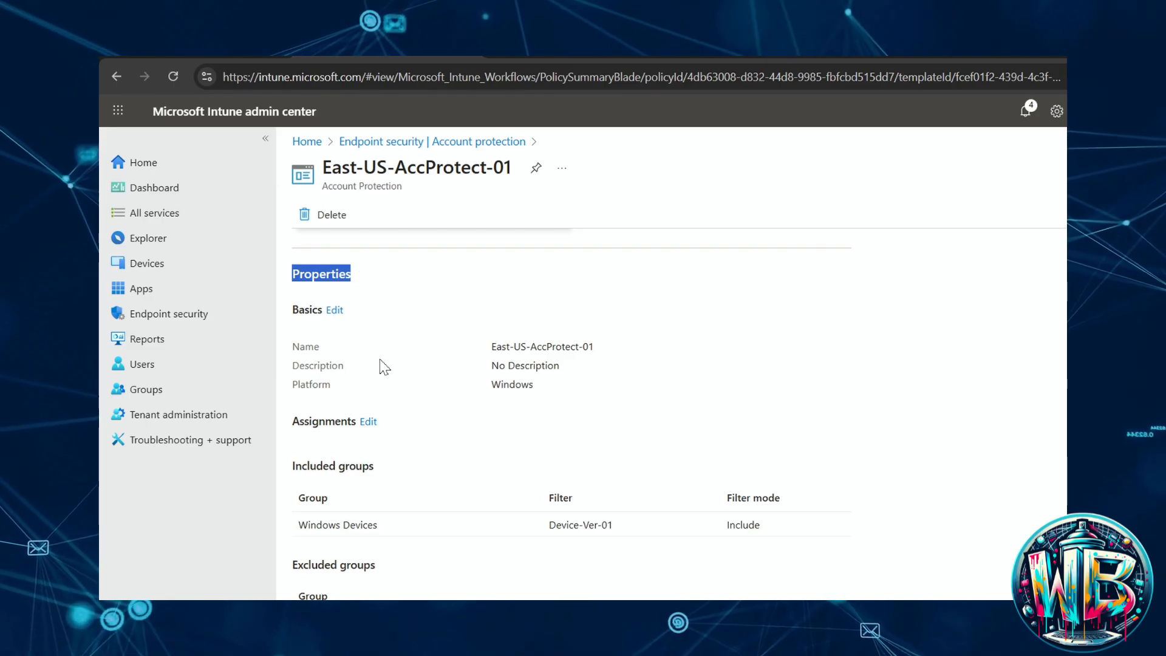
scroll(384, 366, "down", 2)
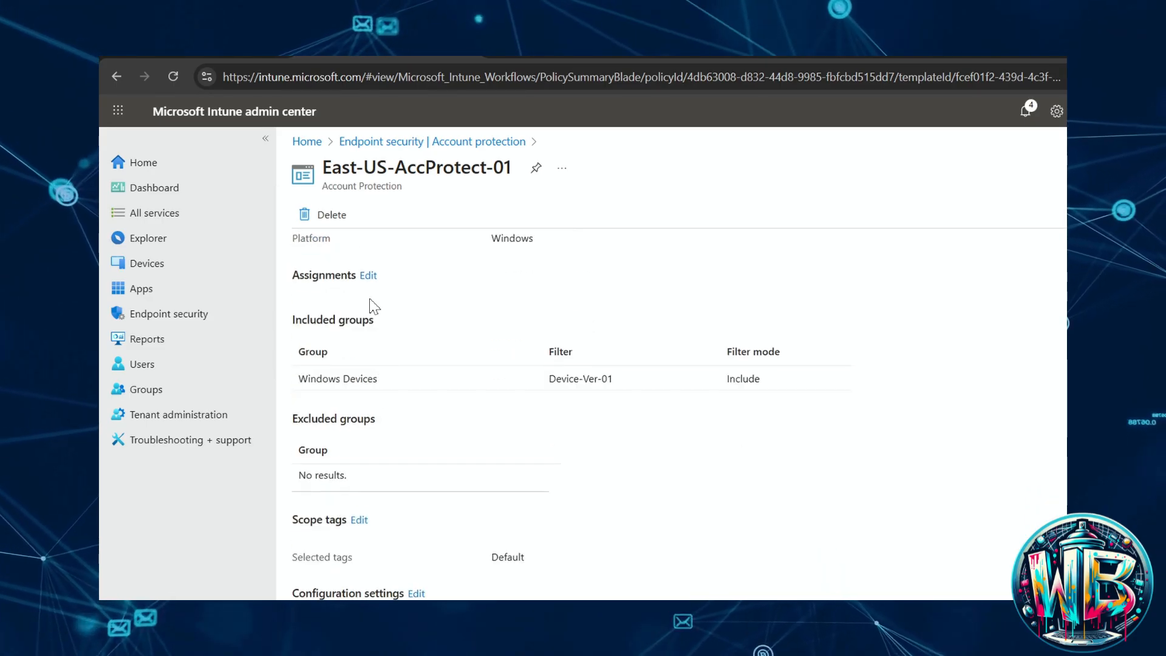
left_click(368, 276)
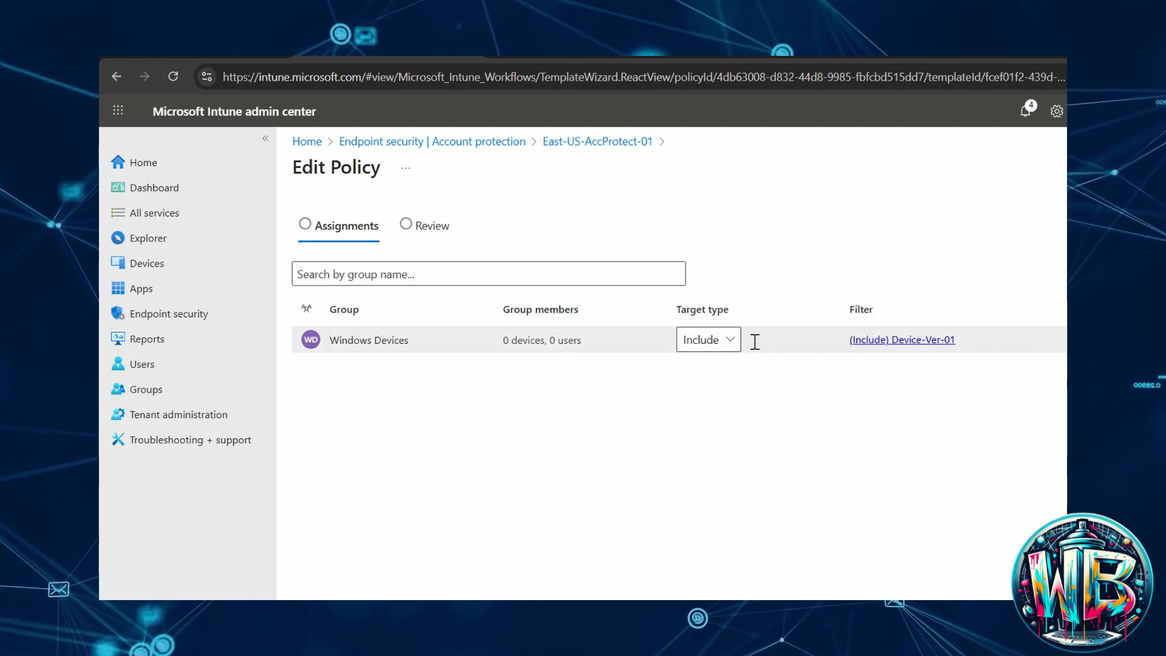
left_click(899, 340)
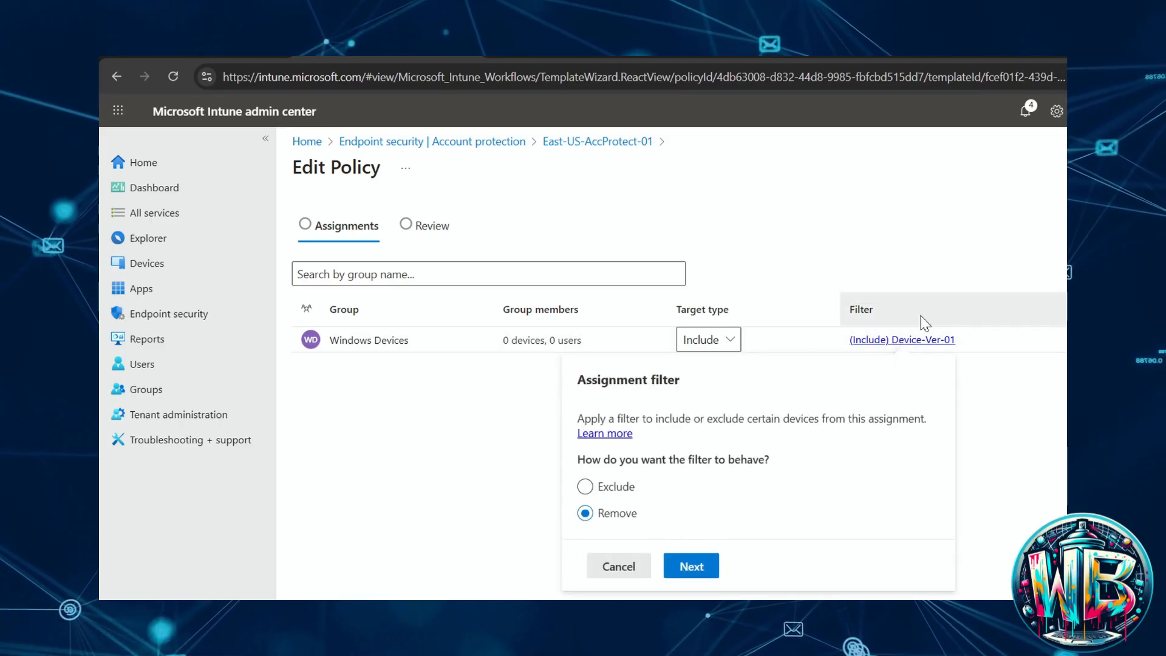
left_click(678, 559)
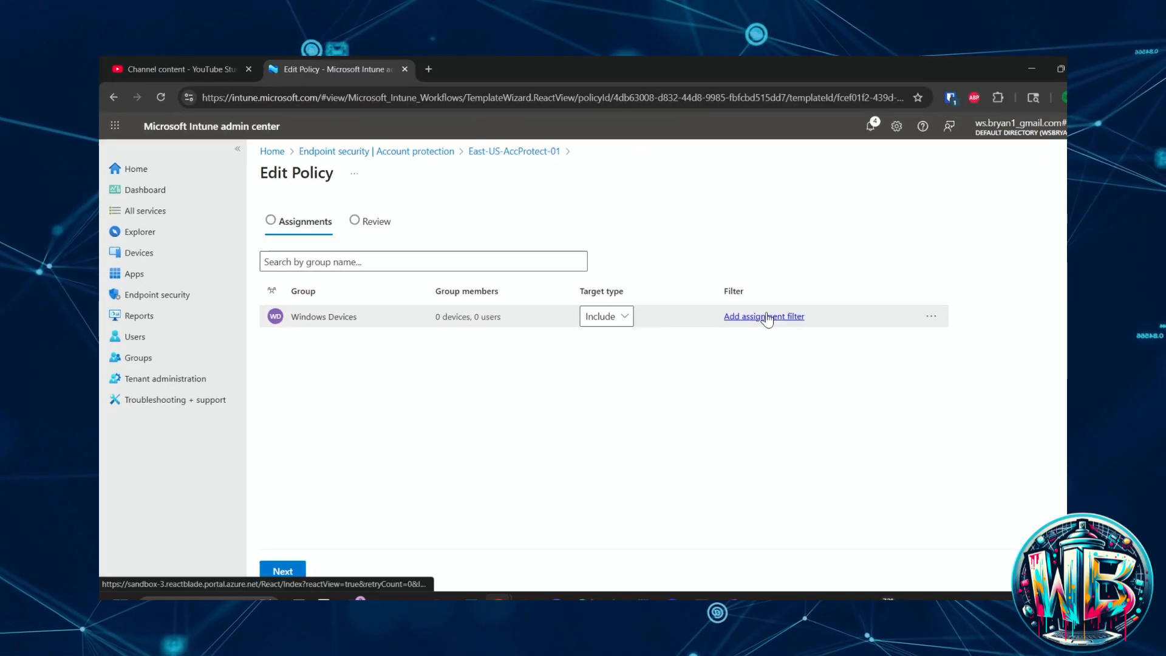
left_click(287, 553)
left_click(334, 551)
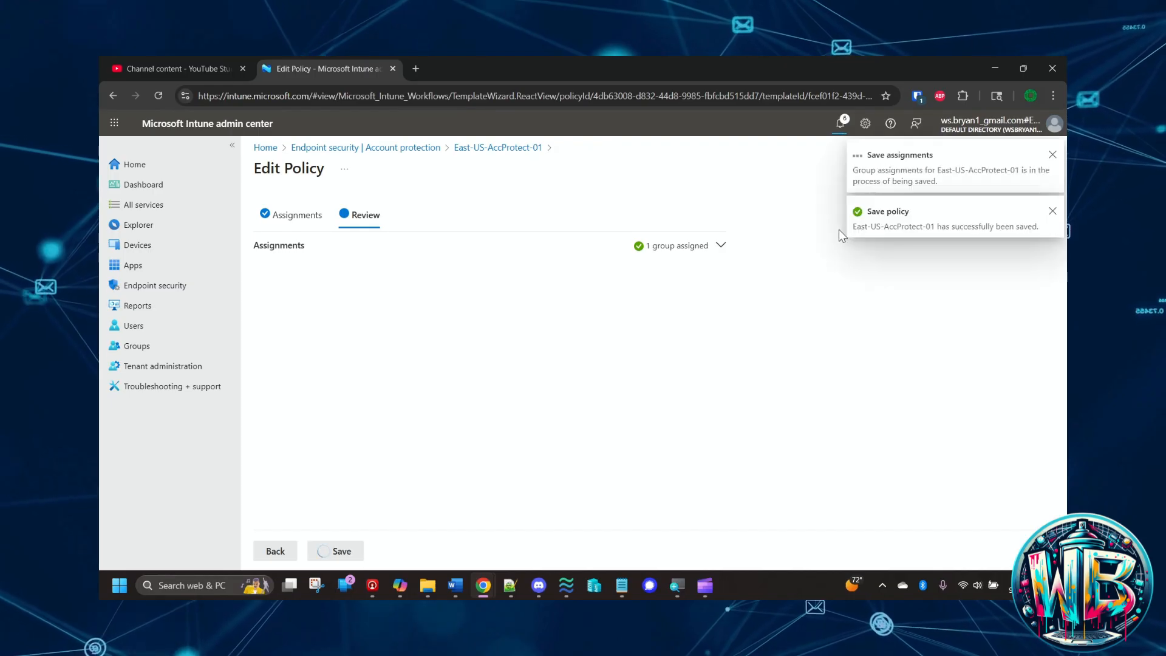
scroll(309, 401, "down", 5)
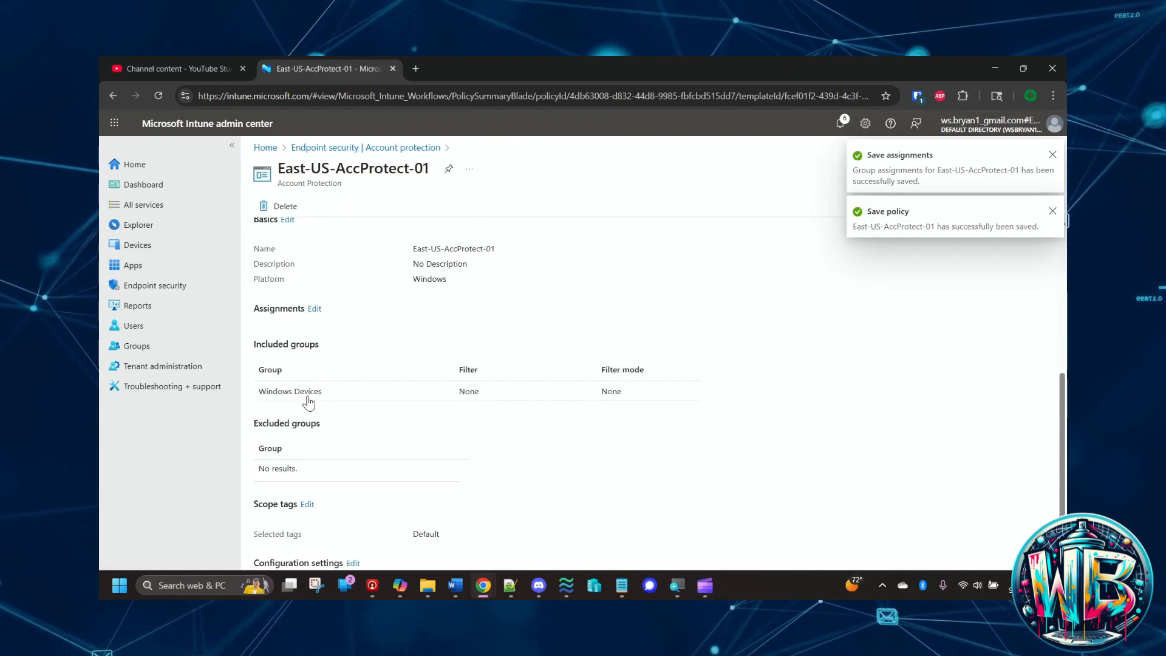
scroll(309, 402, "down", 1)
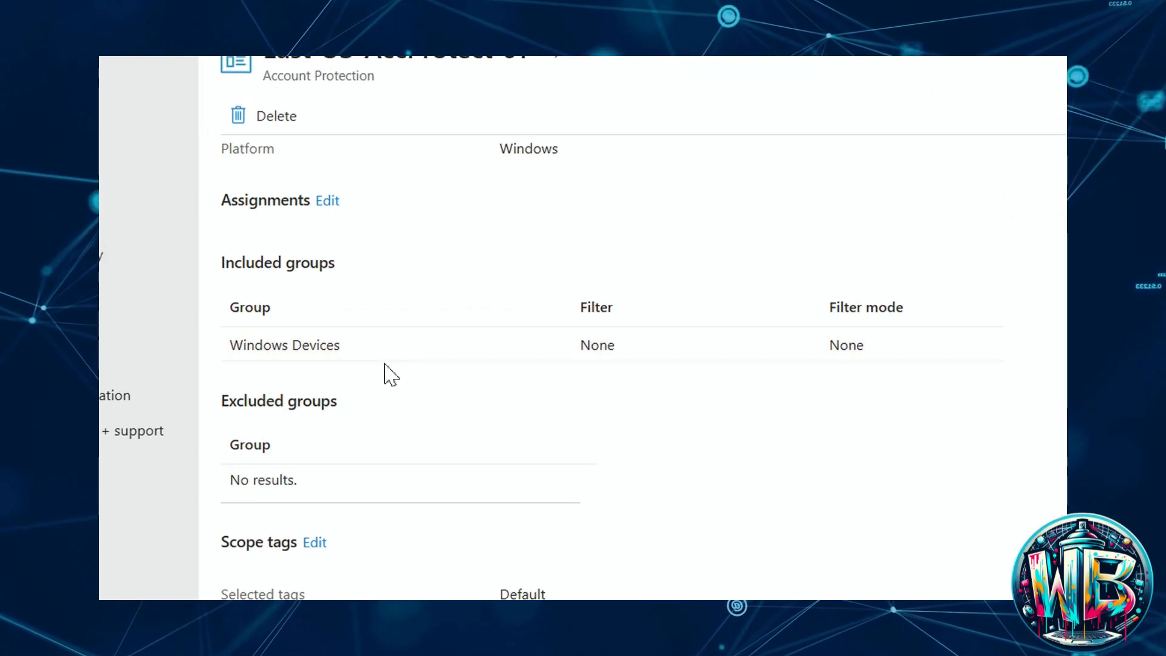